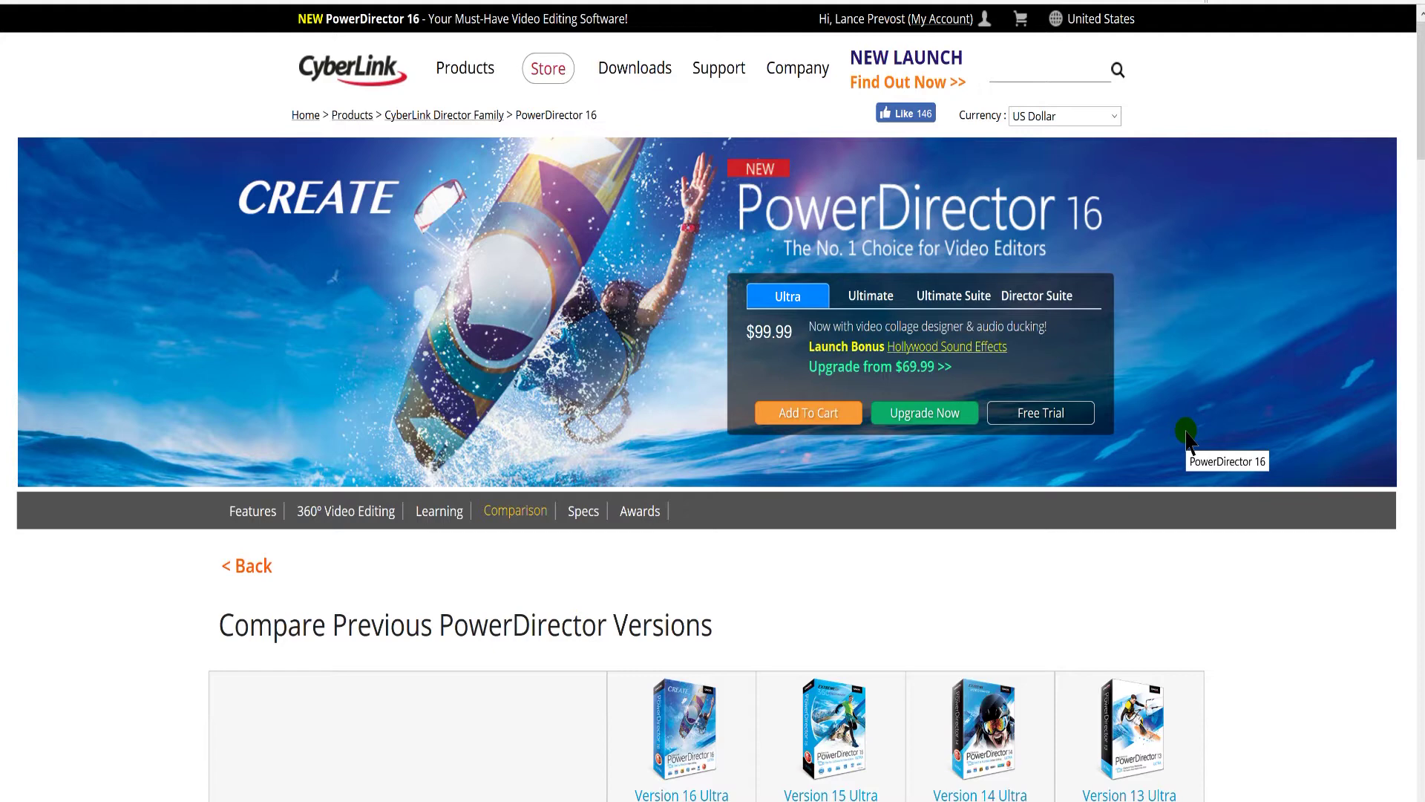
Scroll the PowerDirector 16 product page past the banner to the Compare Previous PowerDirector Versions table.
scroll(594, 237, "down", 2)
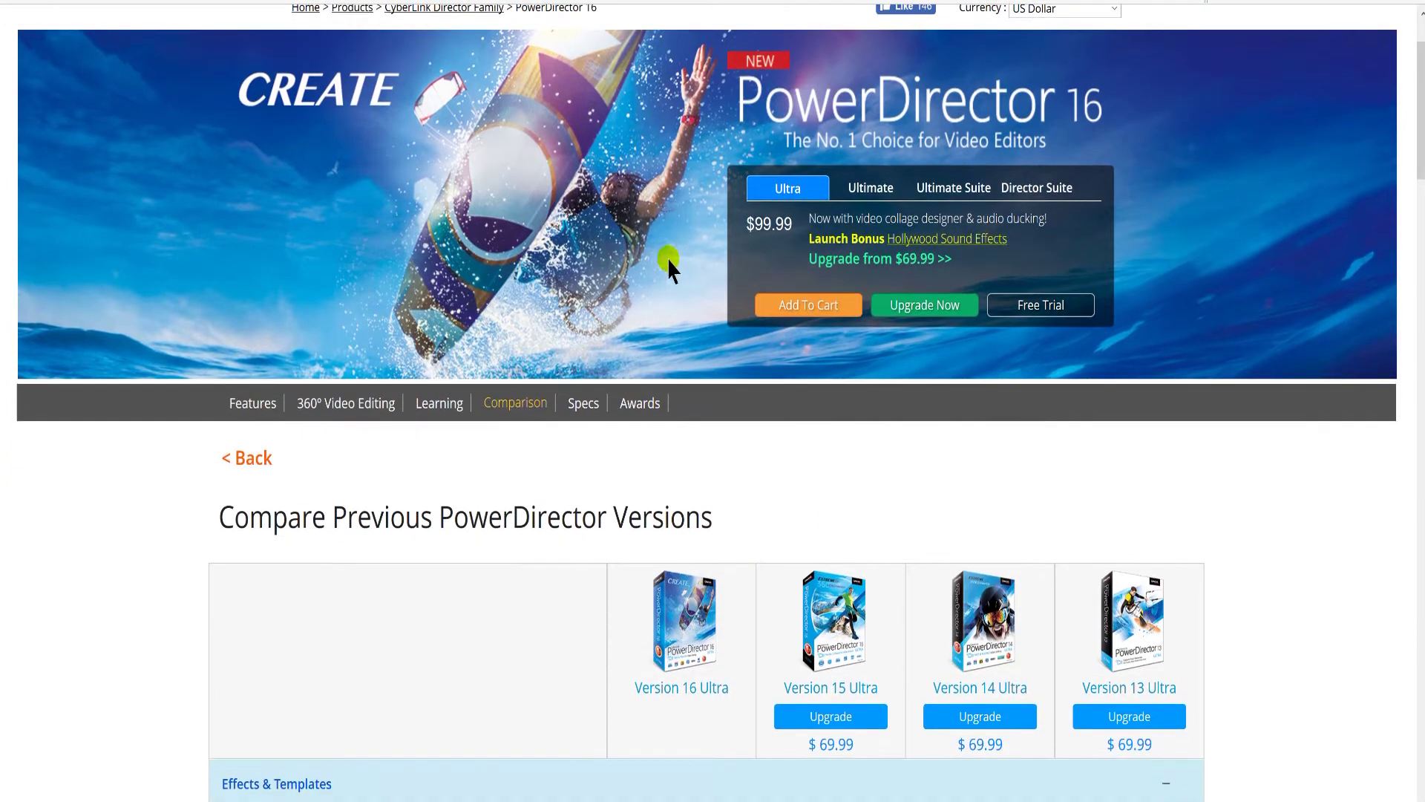
scroll(733, 334, "down", 2)
scroll(719, 408, "down", 1)
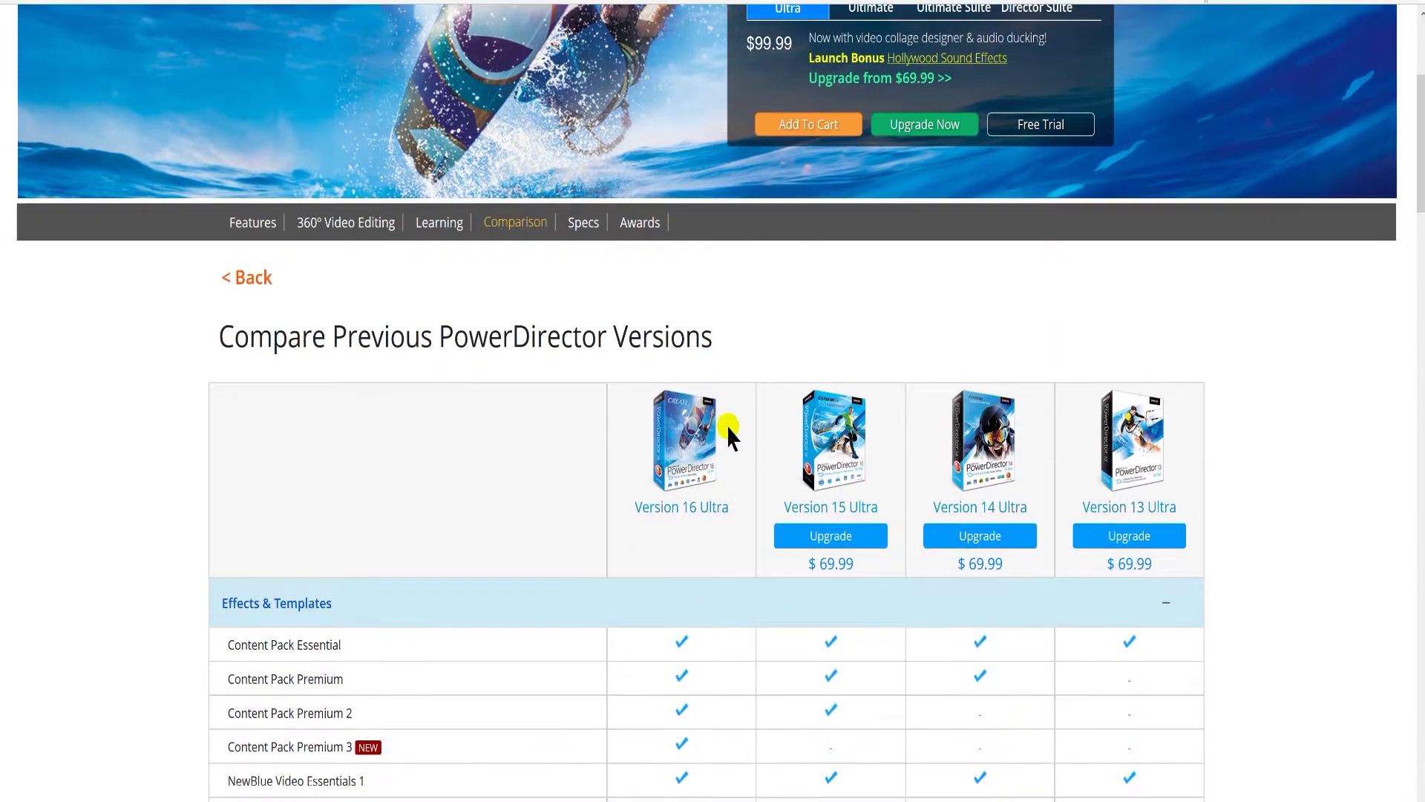
scroll(721, 438, "down", 1)
scroll(926, 582, "down", 2)
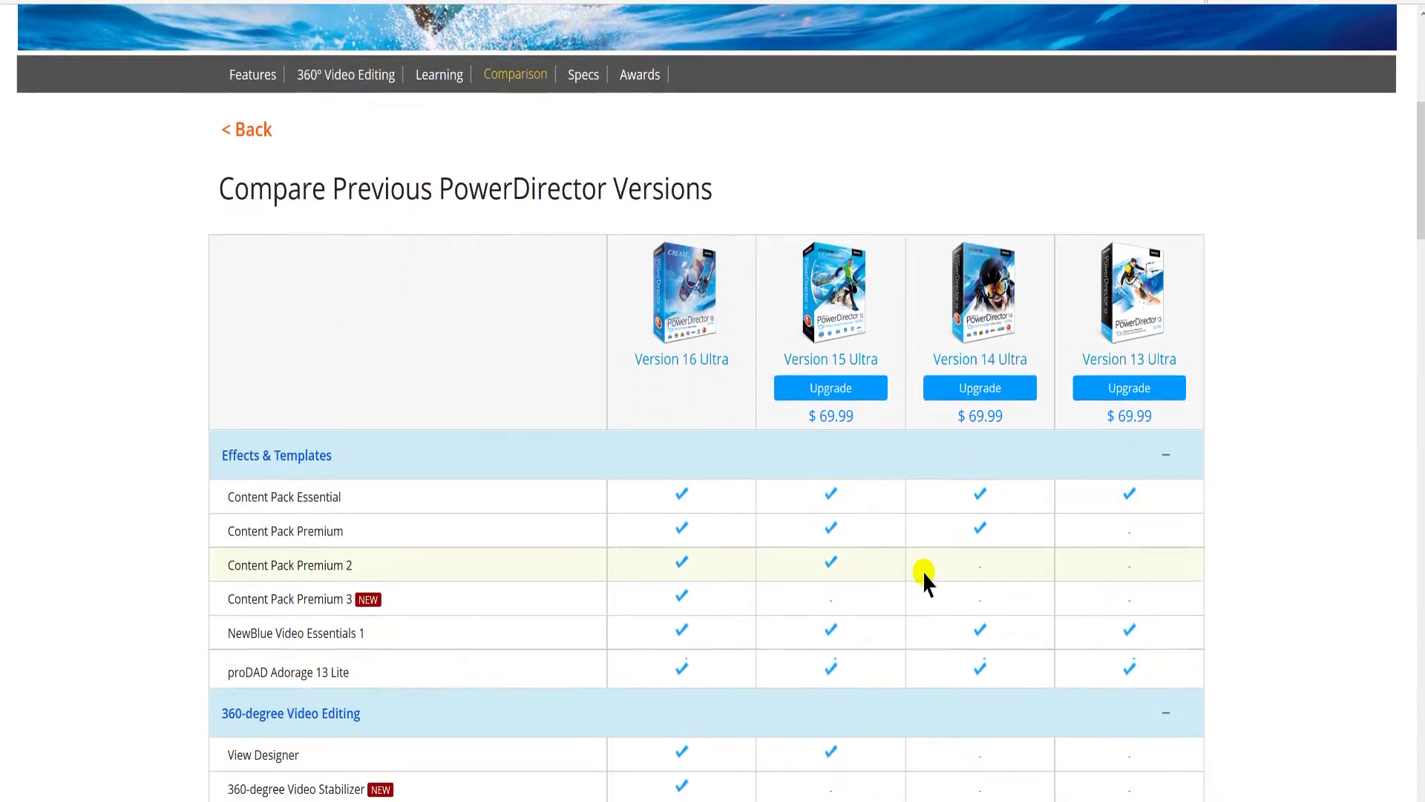
scroll(926, 582, "down", 2)
Scroll past the 360-degree Video Editing and Action Camera Center rows to Design Tools.
scroll(926, 582, "down", 1)
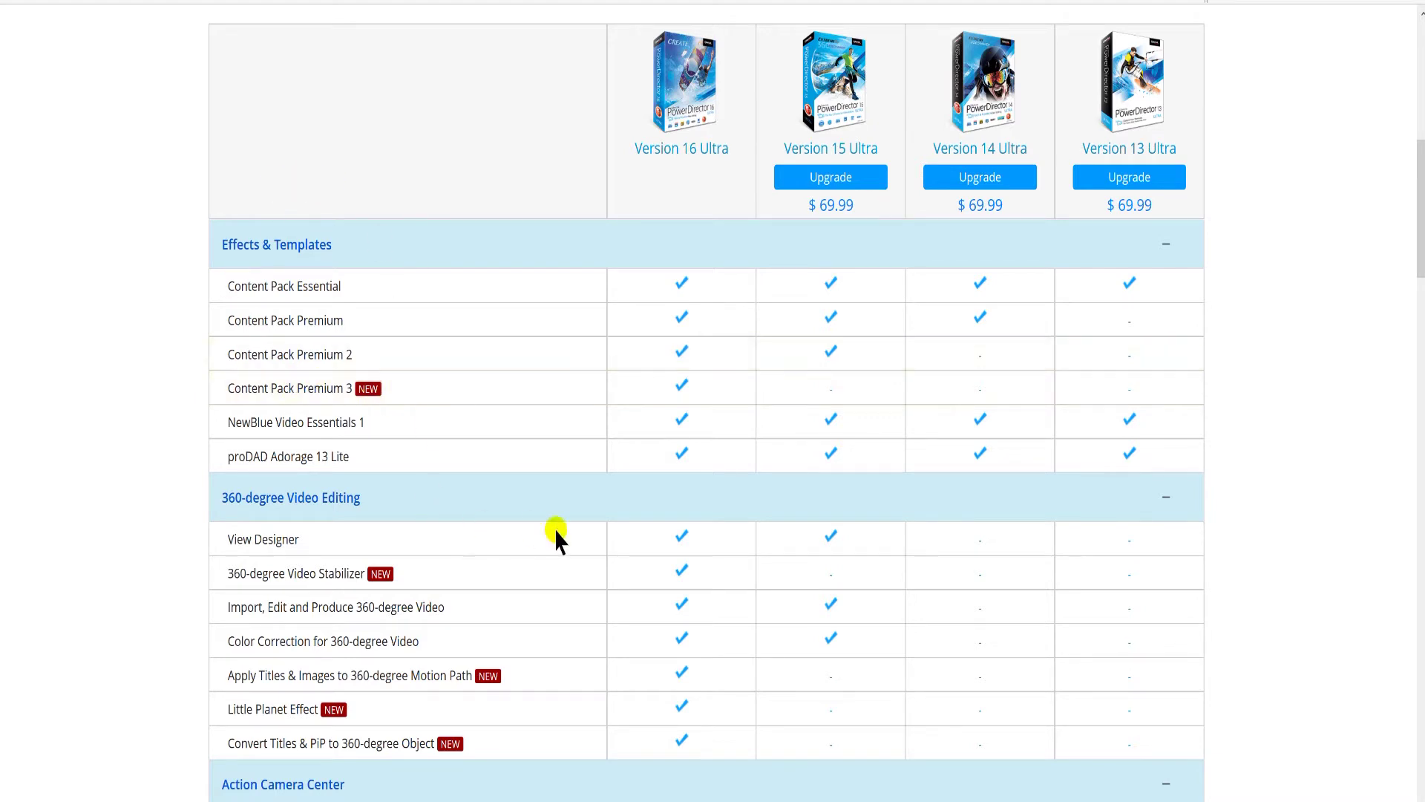
scroll(588, 557, "down", 3)
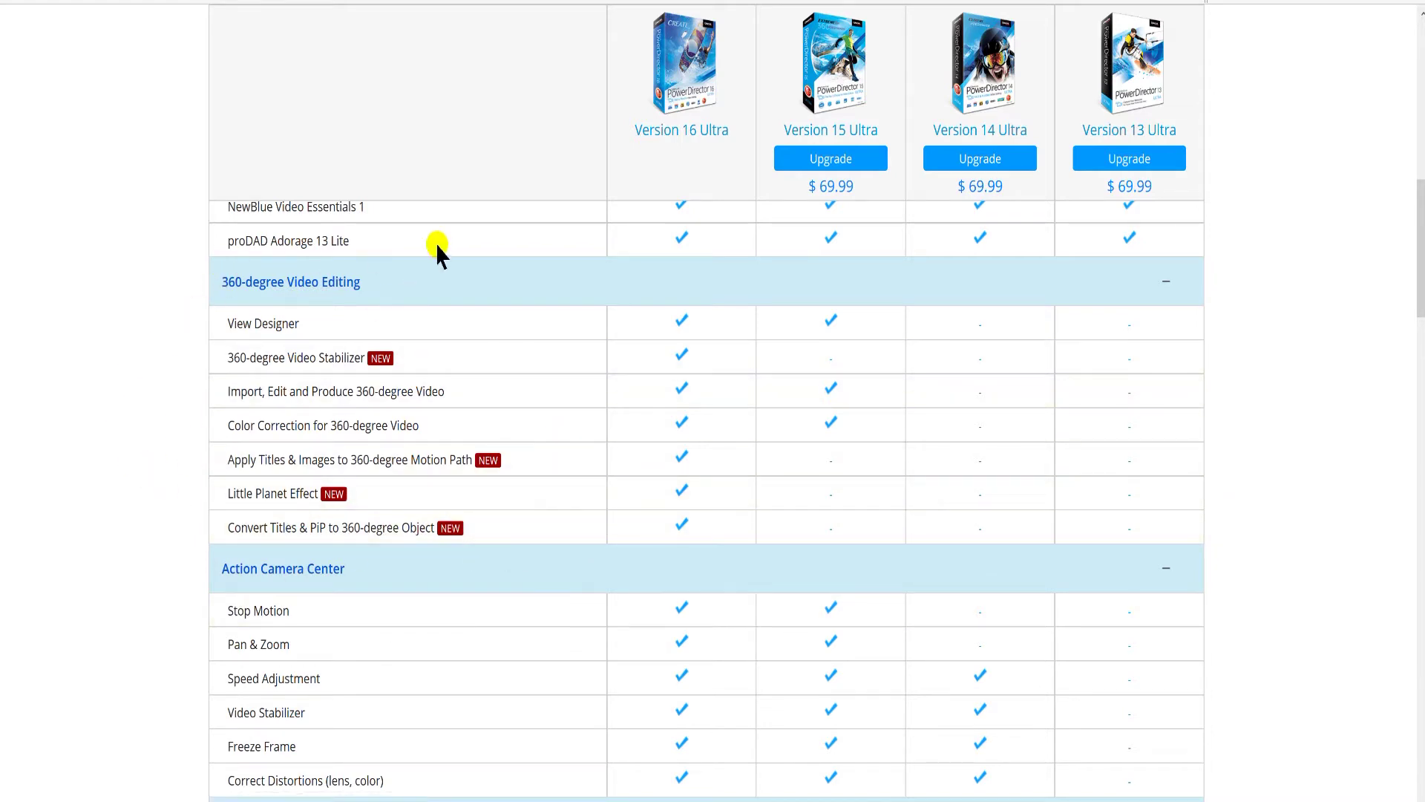
scroll(579, 602, "down", 4)
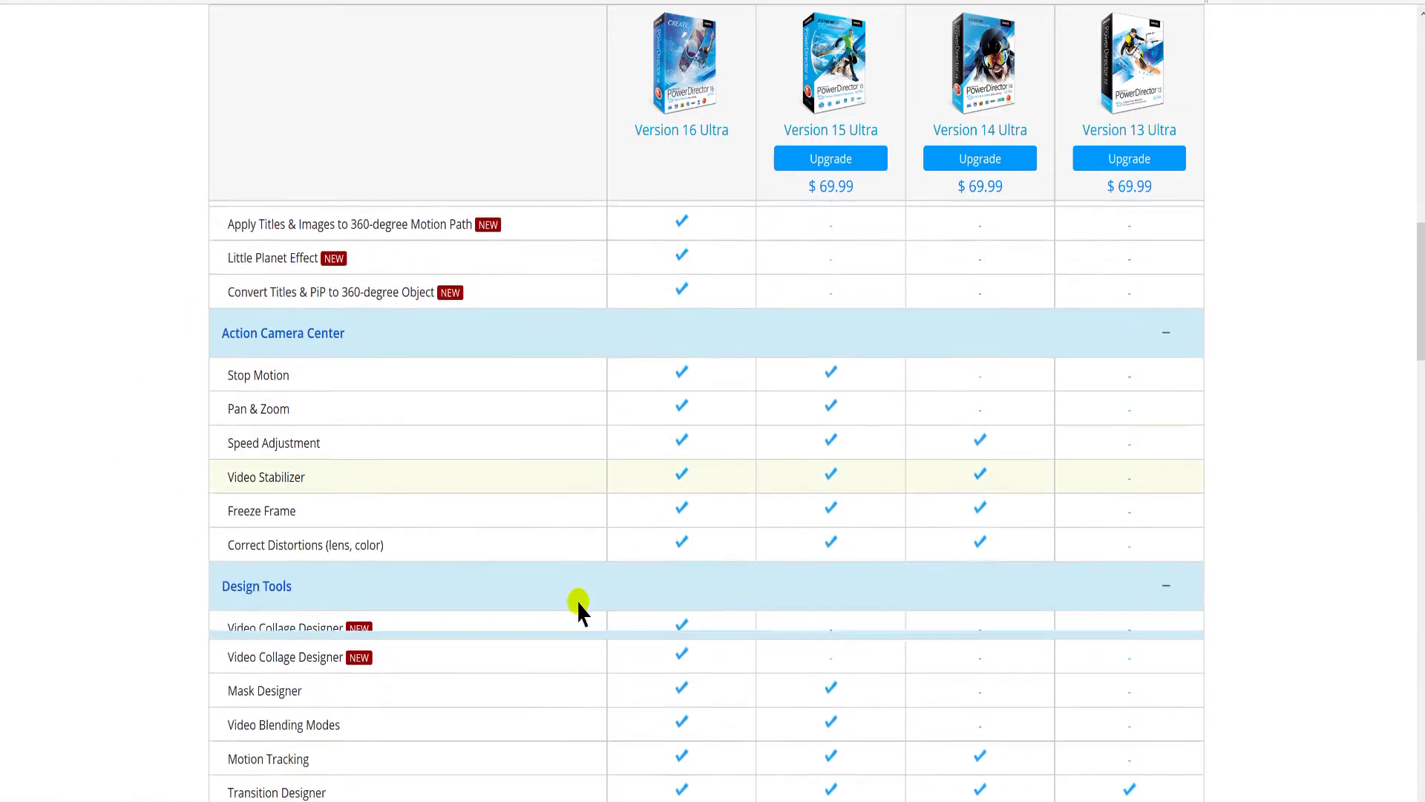
scroll(586, 618, "down", 1)
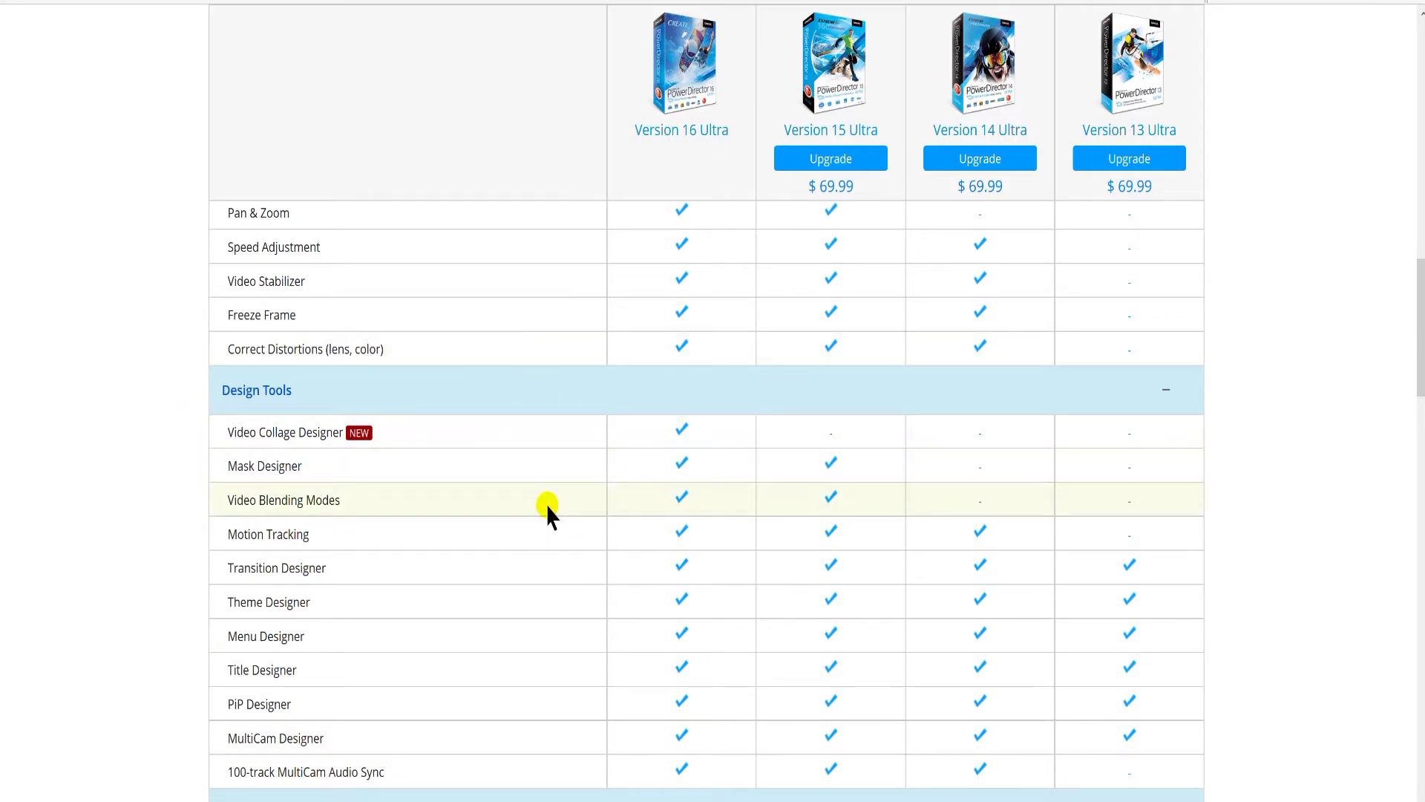
scroll(547, 512, "down", 6)
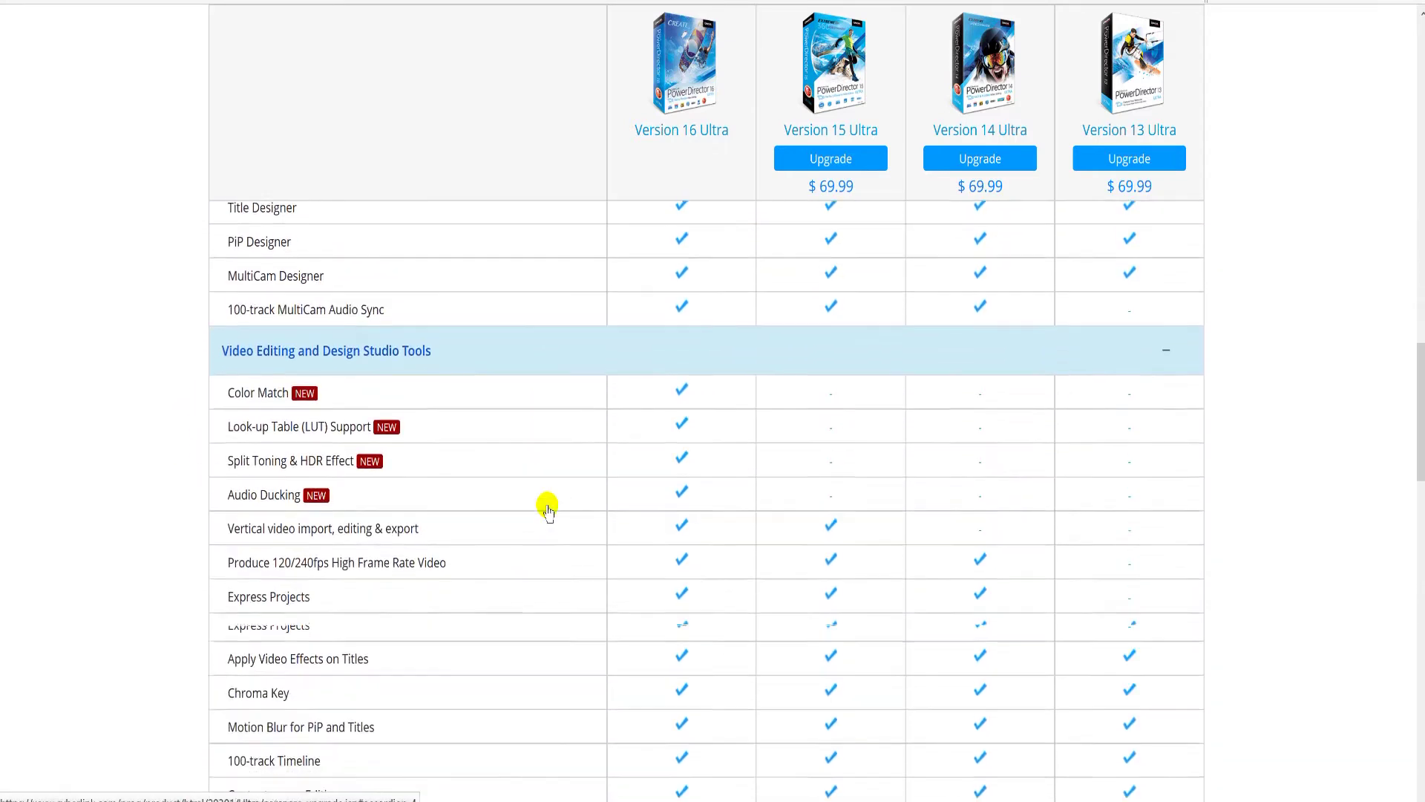
Scroll past the Video Editing and Design Studio Tools rows to the Performance section.
scroll(547, 512, "down", 1)
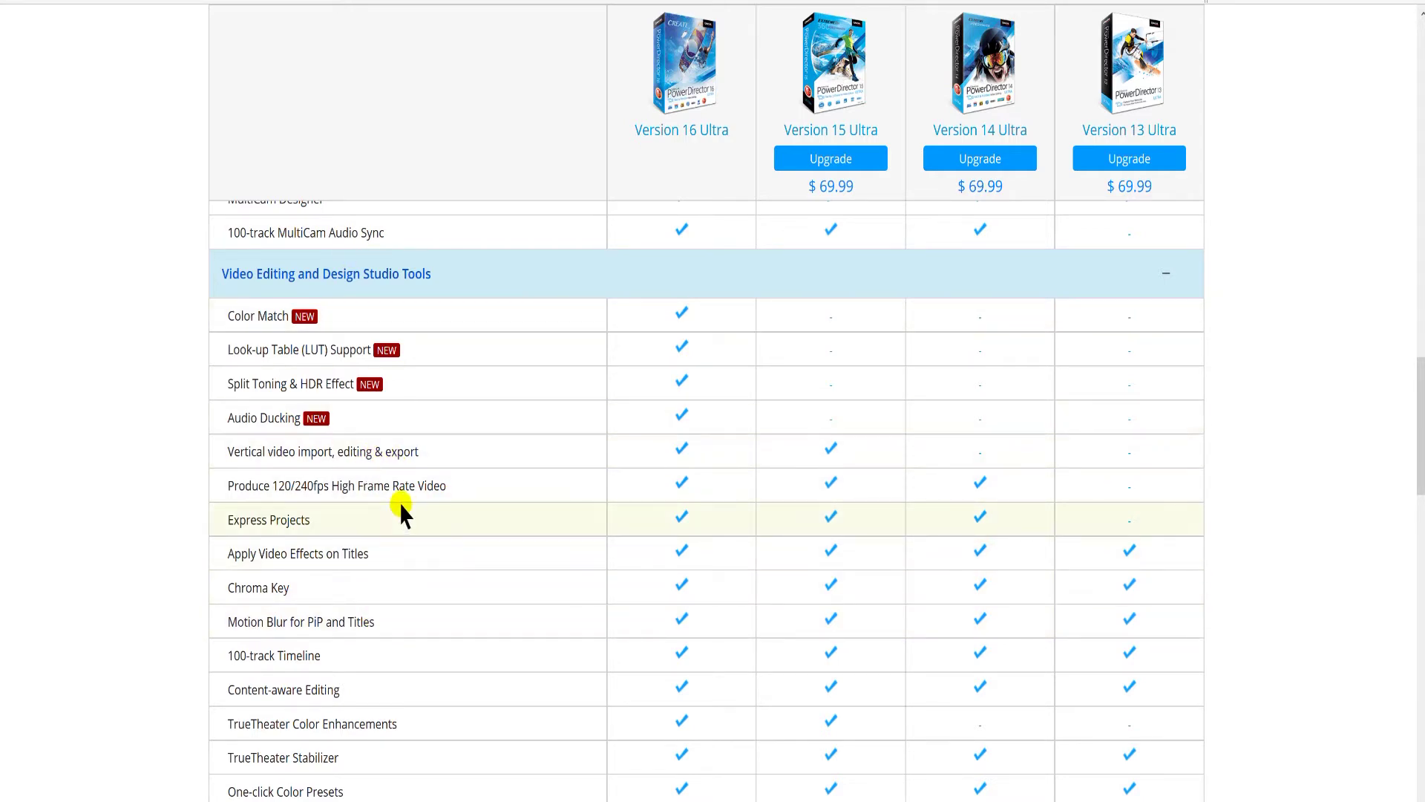
scroll(594, 587, "down", 4)
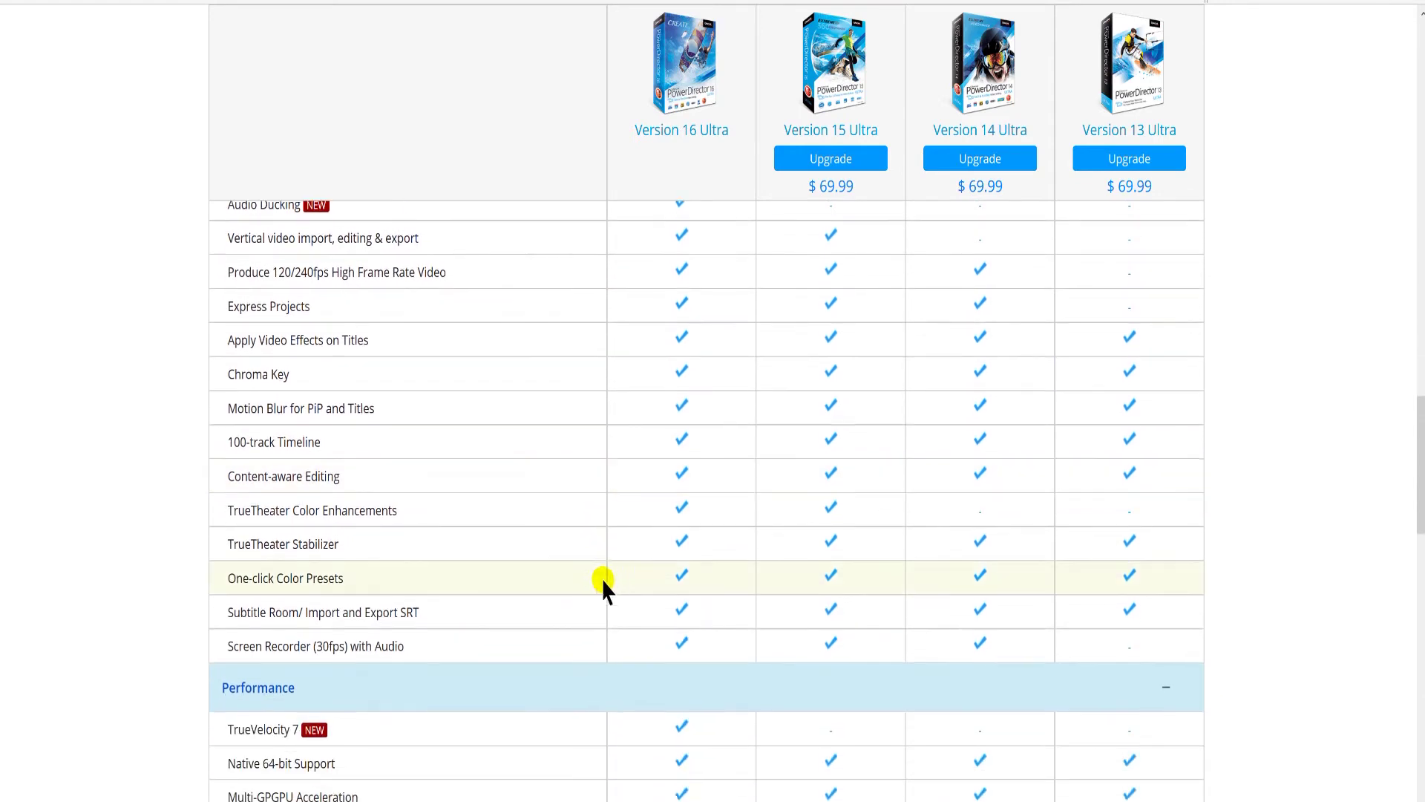
scroll(613, 567, "down", 2)
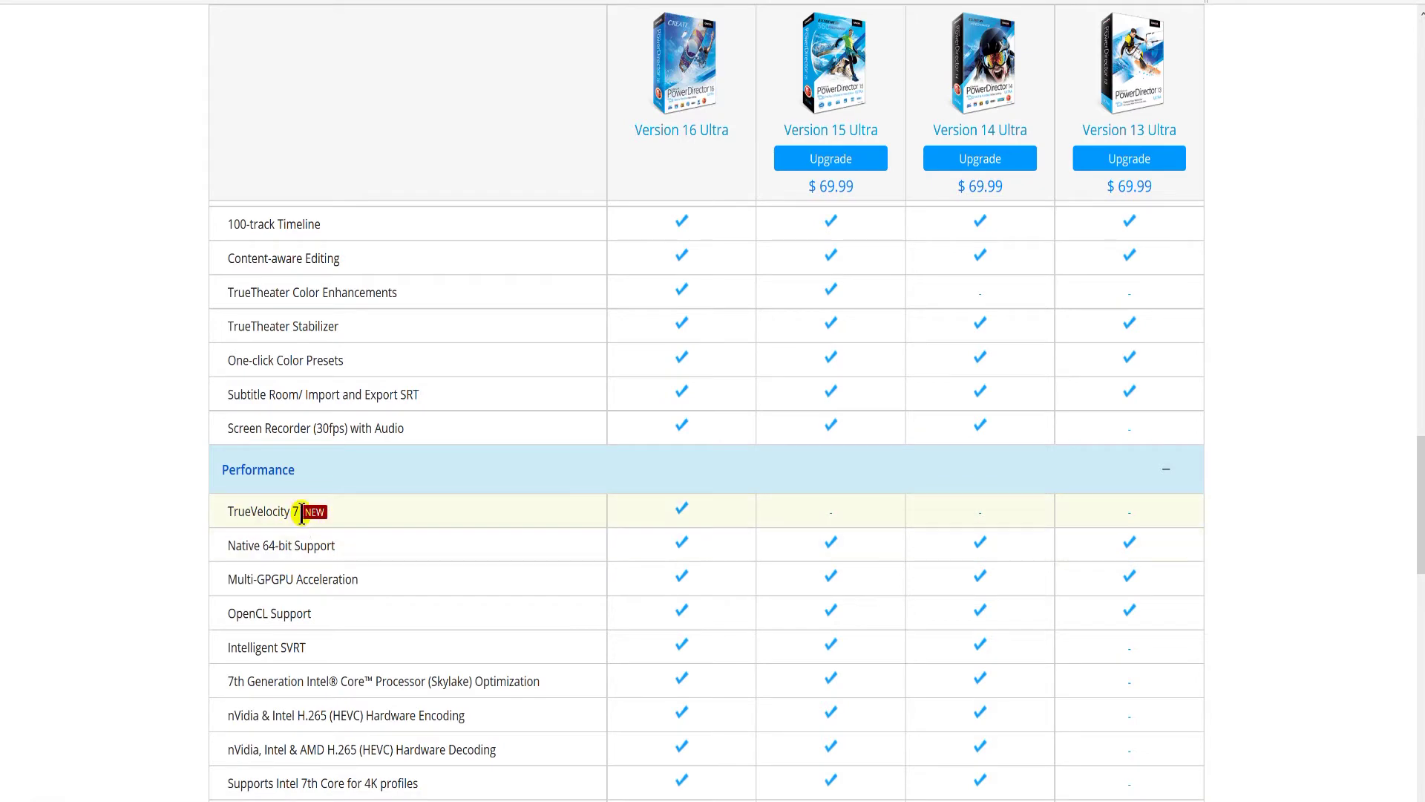
Scroll to the bottom of the comparison table and back up slightly.
scroll(588, 644, "down", 2)
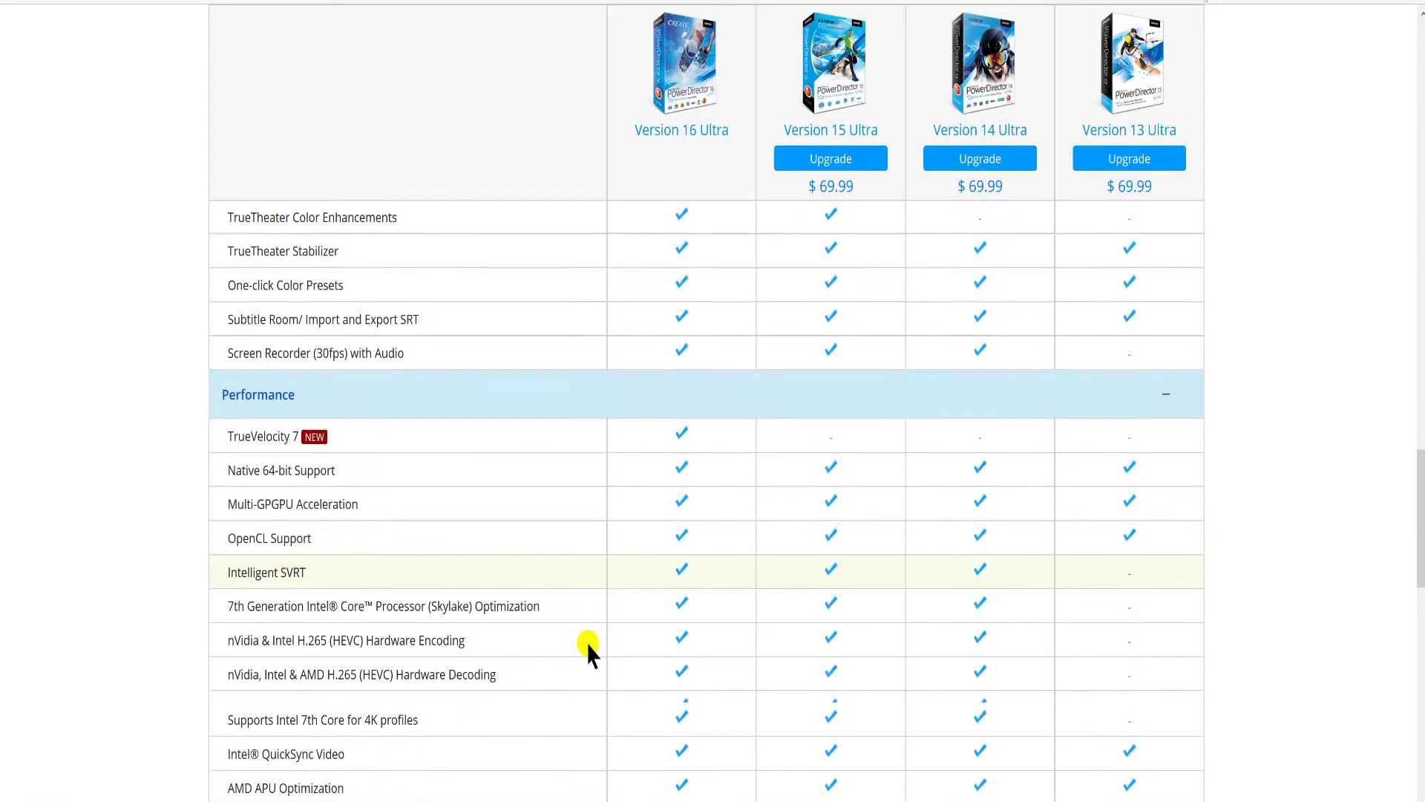
scroll(587, 643, "down", 9)
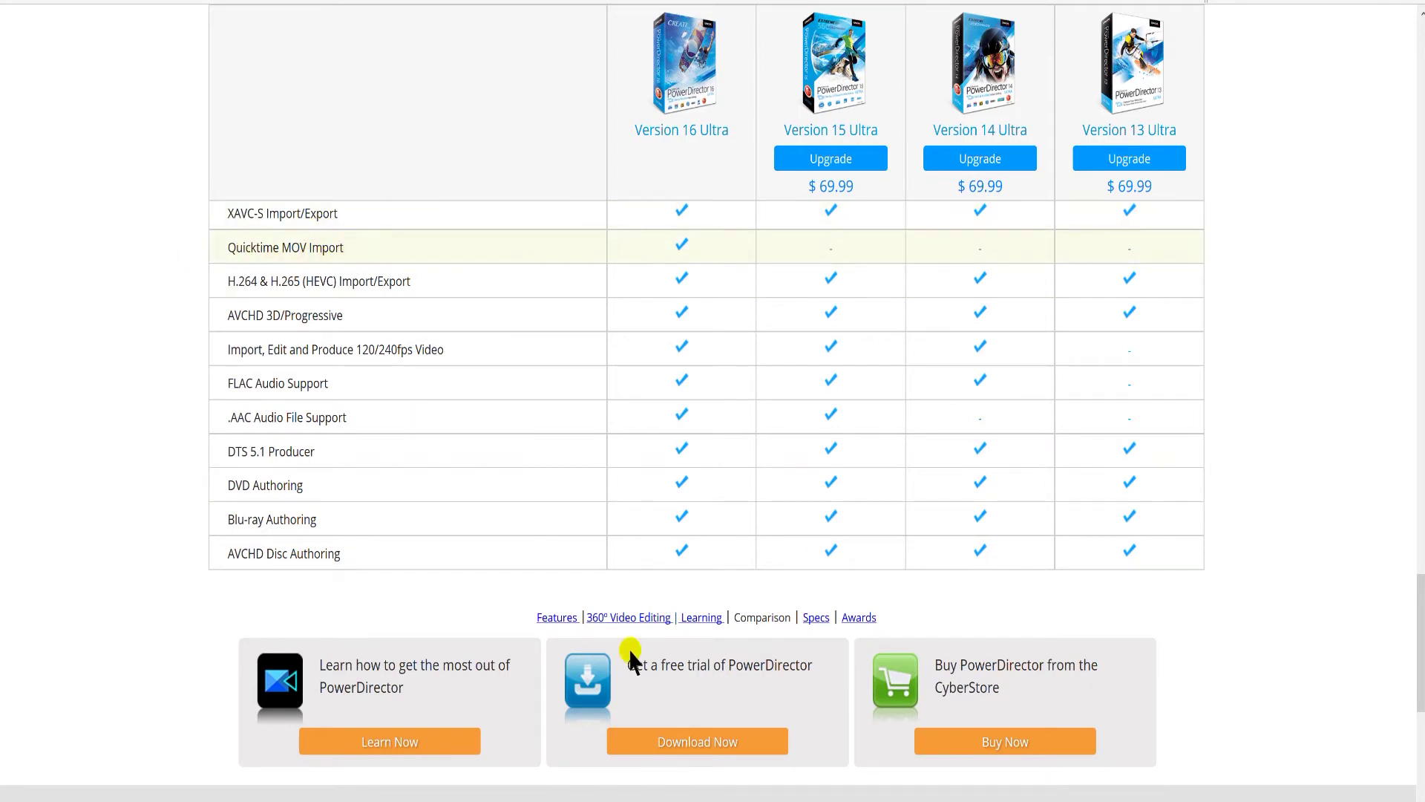
scroll(538, 479, "up", 10)
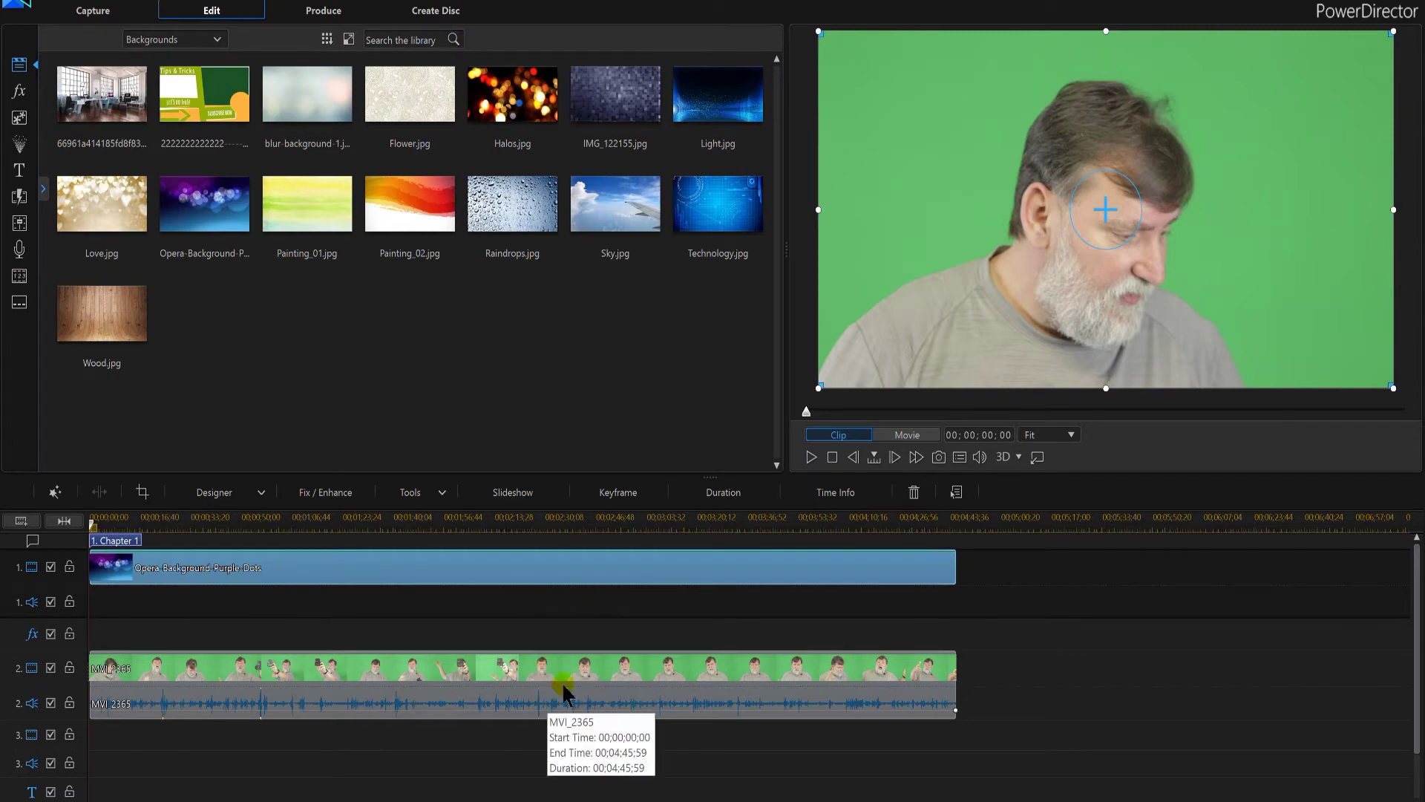
Open PiP Designer for MVI_2365, cancel, check the Designer list, then reopen it.
double_click(594, 687)
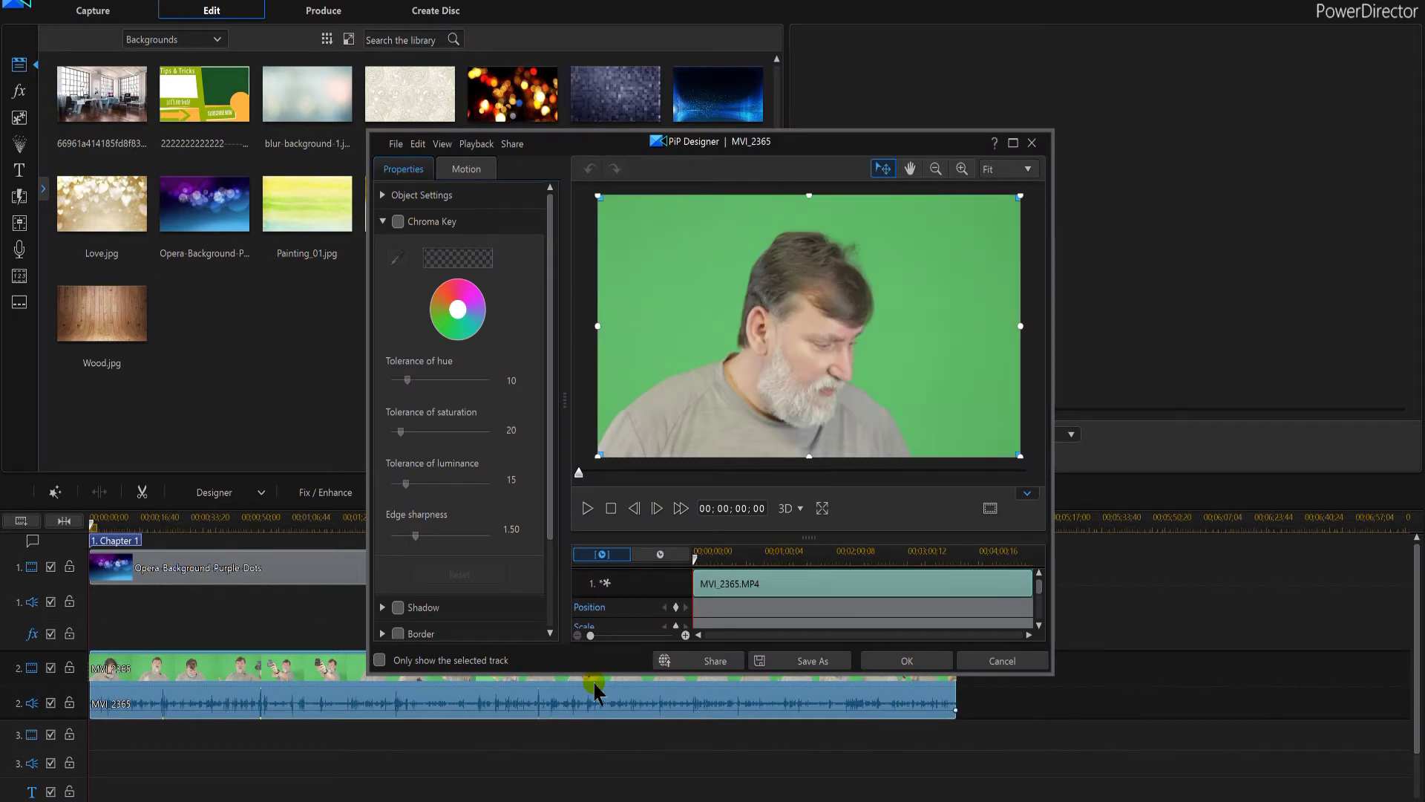
left_click(999, 660)
left_click(238, 493)
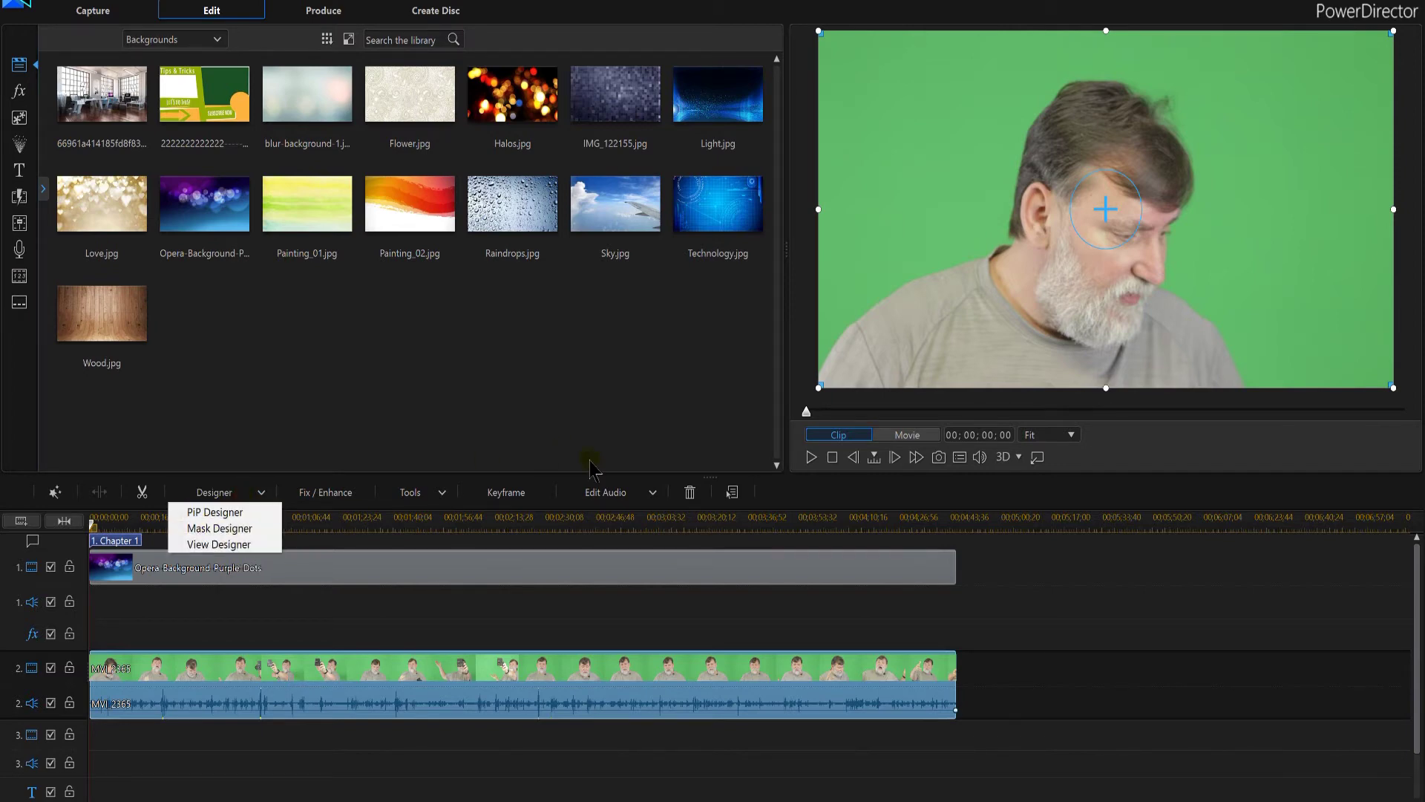
left_click(656, 620)
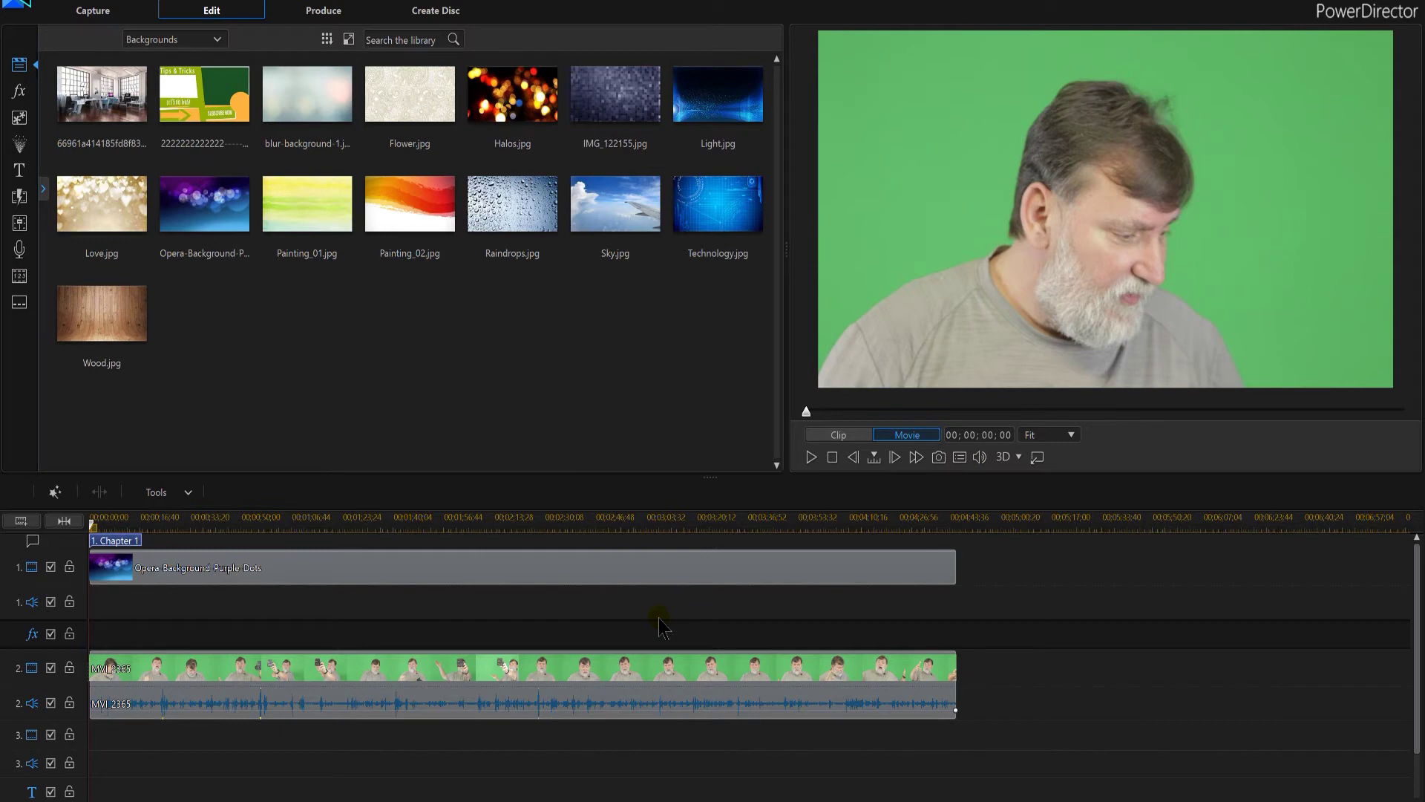
double_click(608, 679)
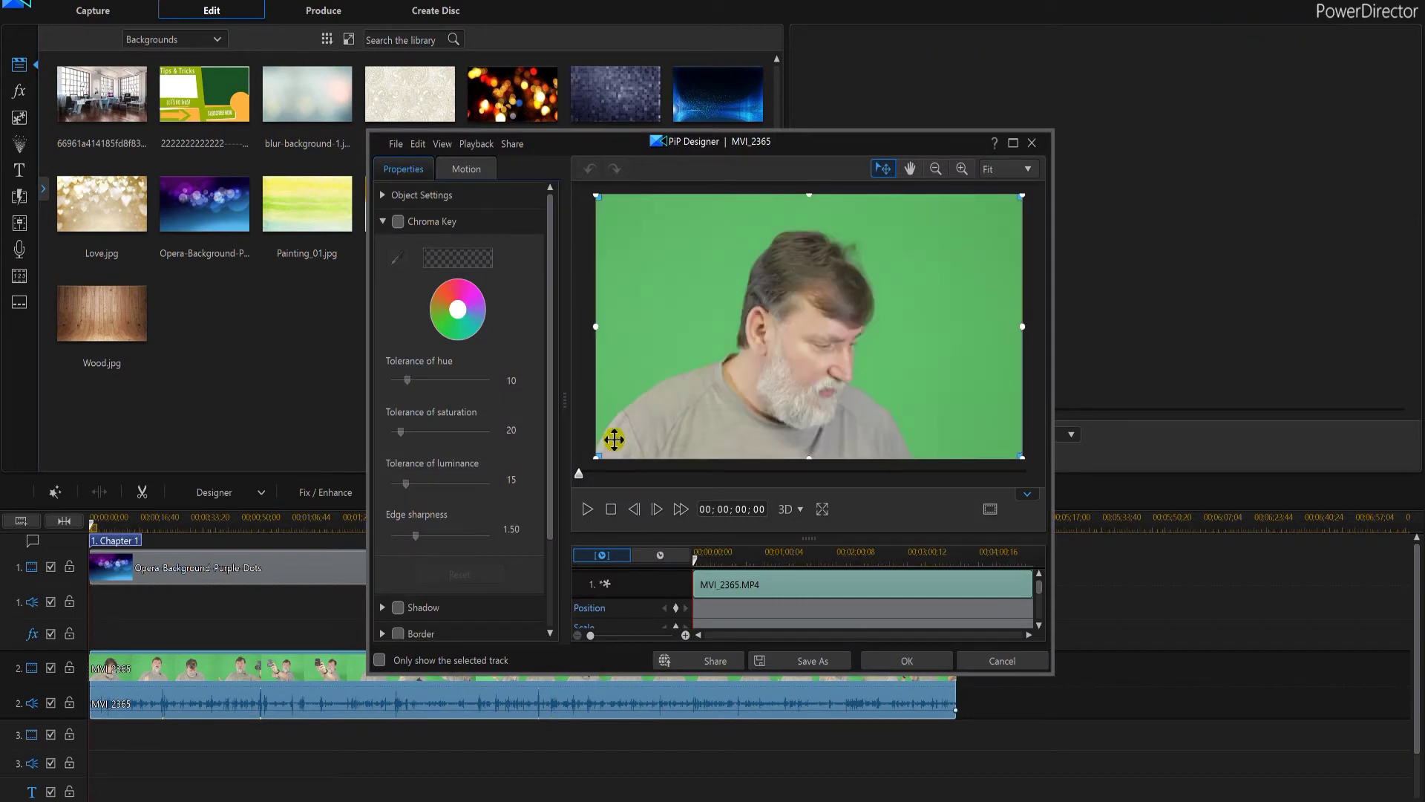
Enable Chroma Key, sample the green backdrop, adjust edge sharpness and saturation tolerance to 24, then apply.
left_click(398, 221)
left_click(401, 257)
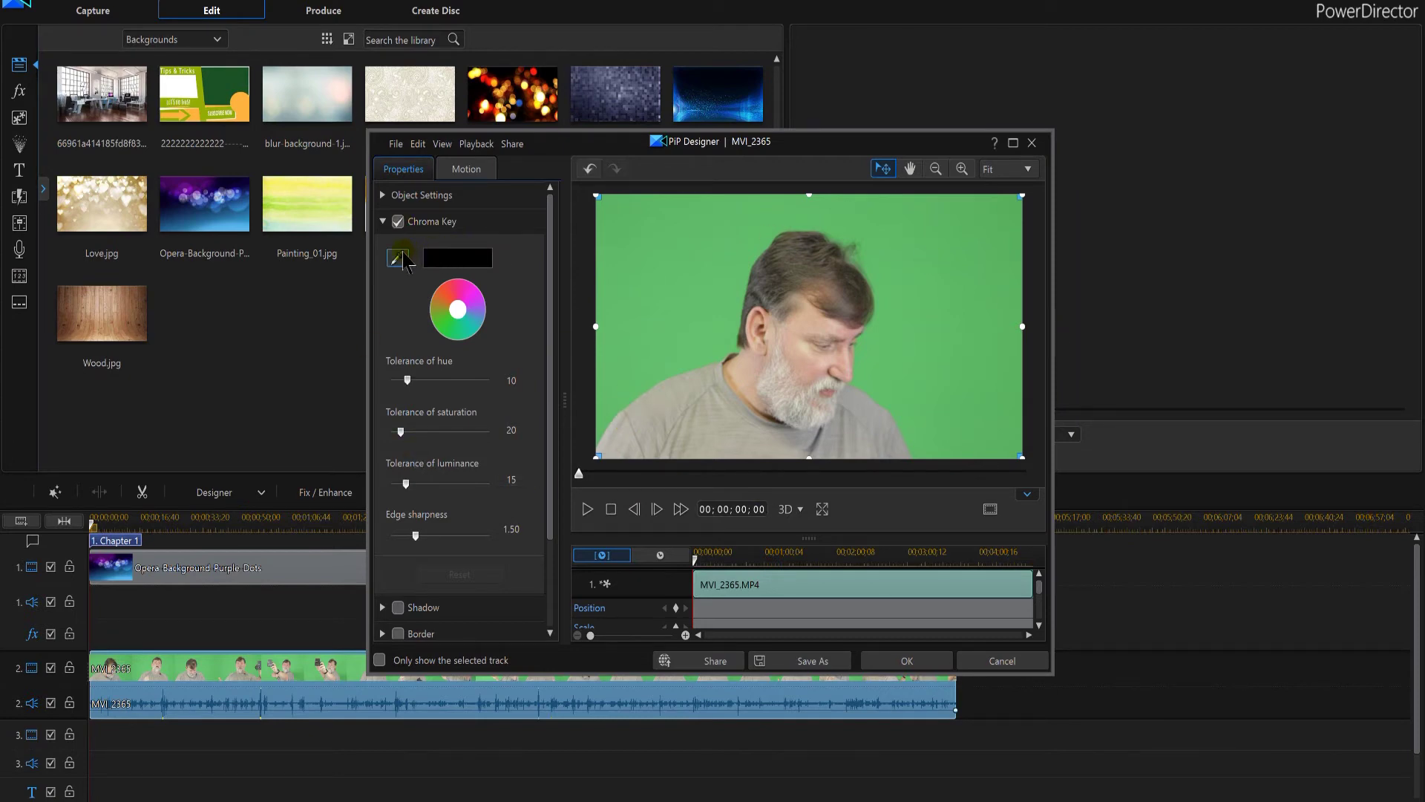
left_click(765, 249)
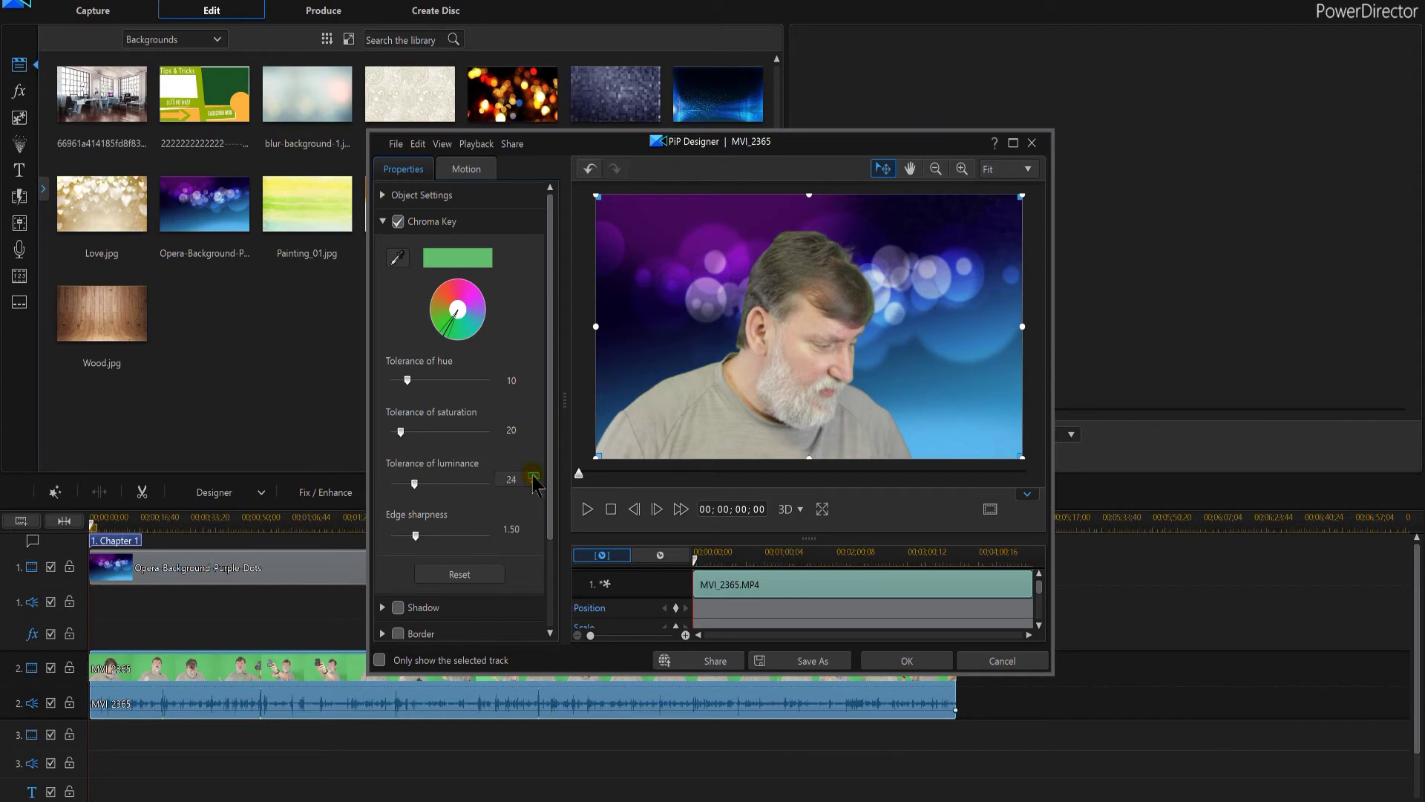
left_click(416, 536)
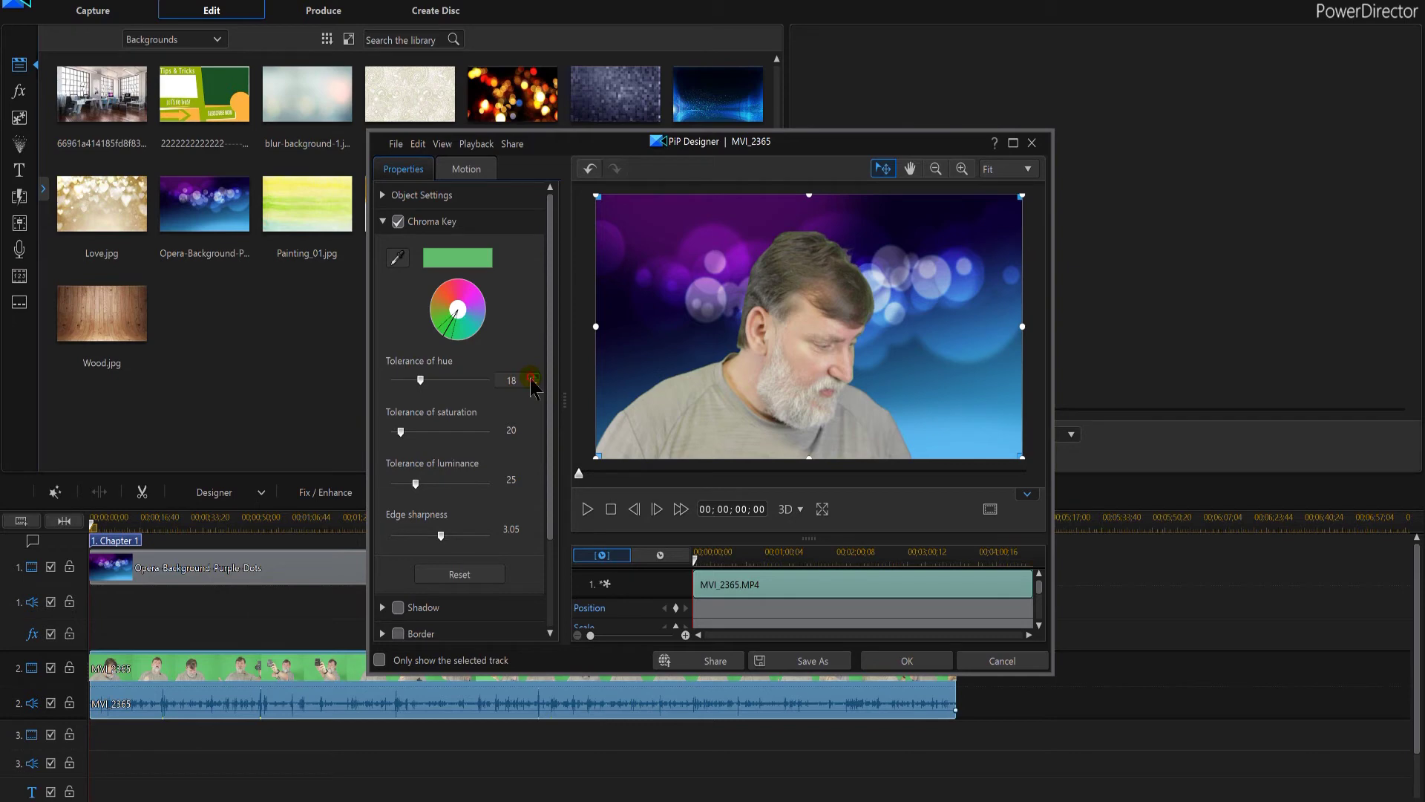
left_click(532, 427)
left_click(907, 661)
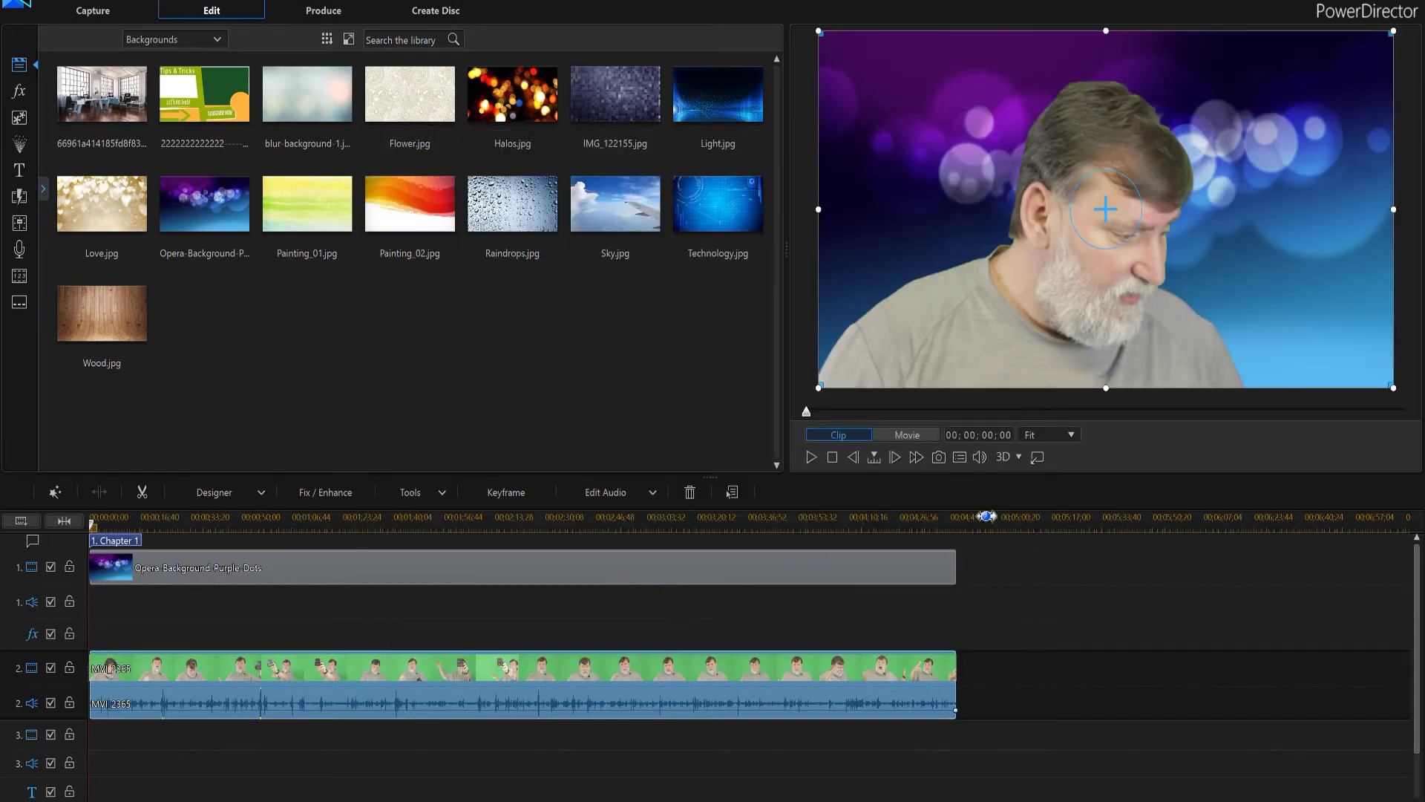
Set the preview to Low Preview Resolution, then play and pause the movie.
left_click(980, 456)
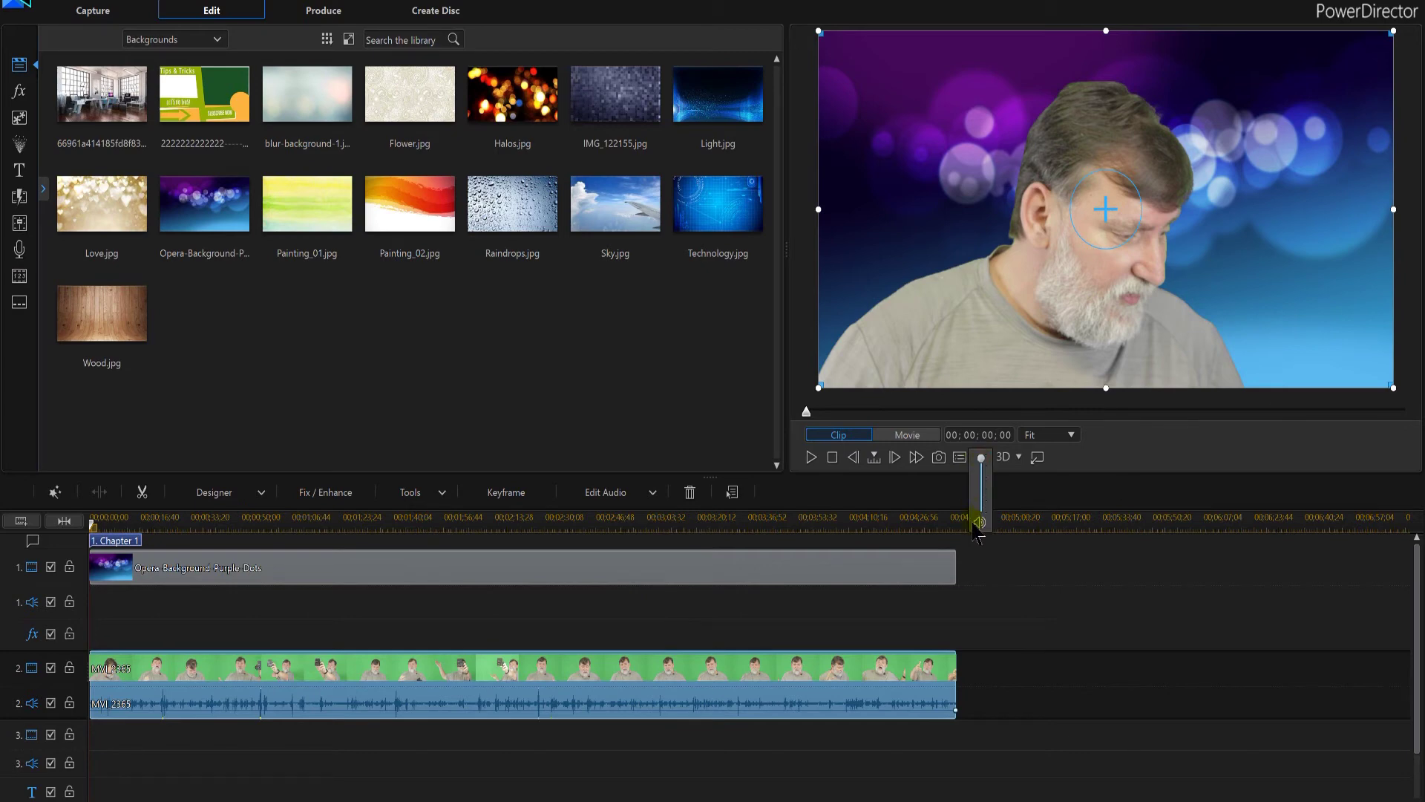
left_click(959, 457)
mouse_move(999, 468)
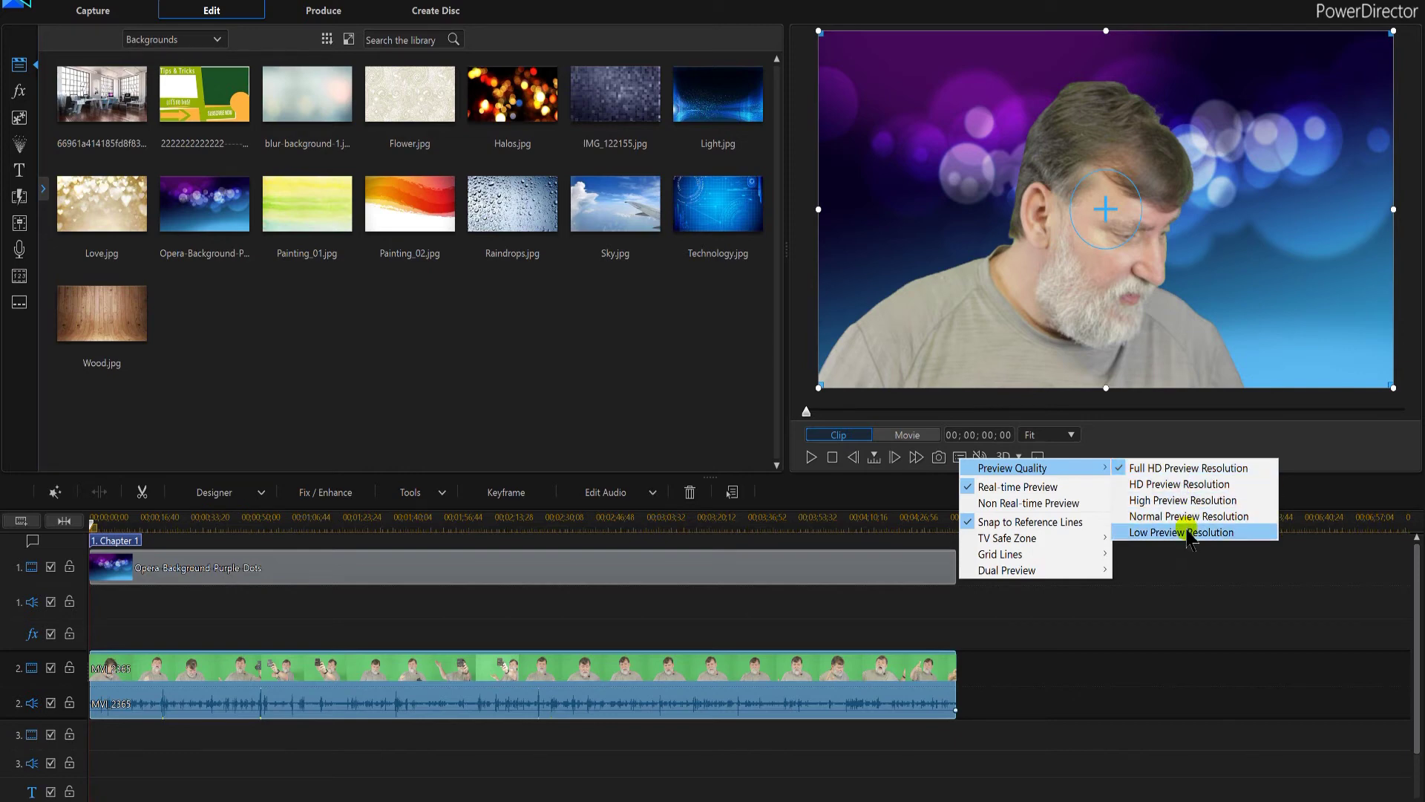
left_click(1185, 532)
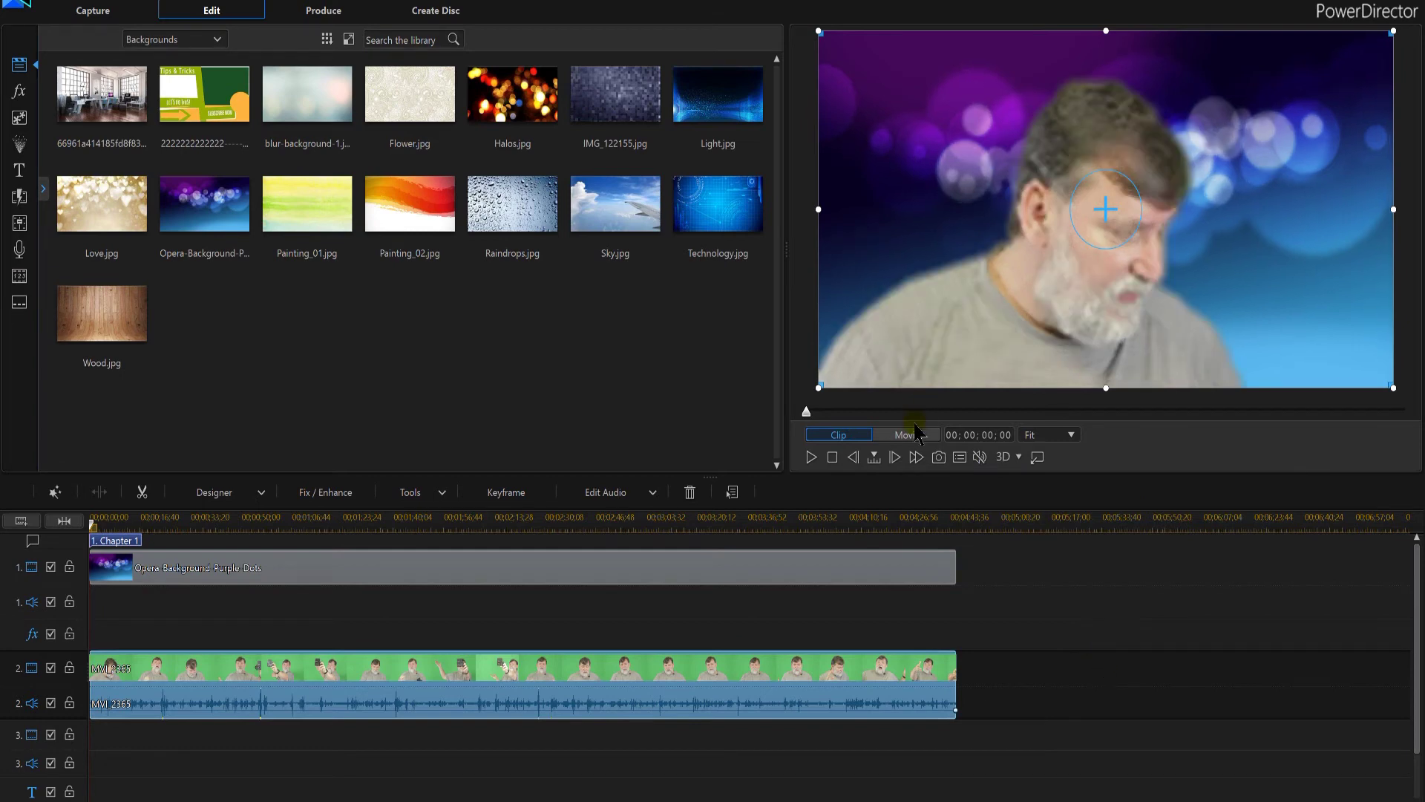
left_click(811, 457)
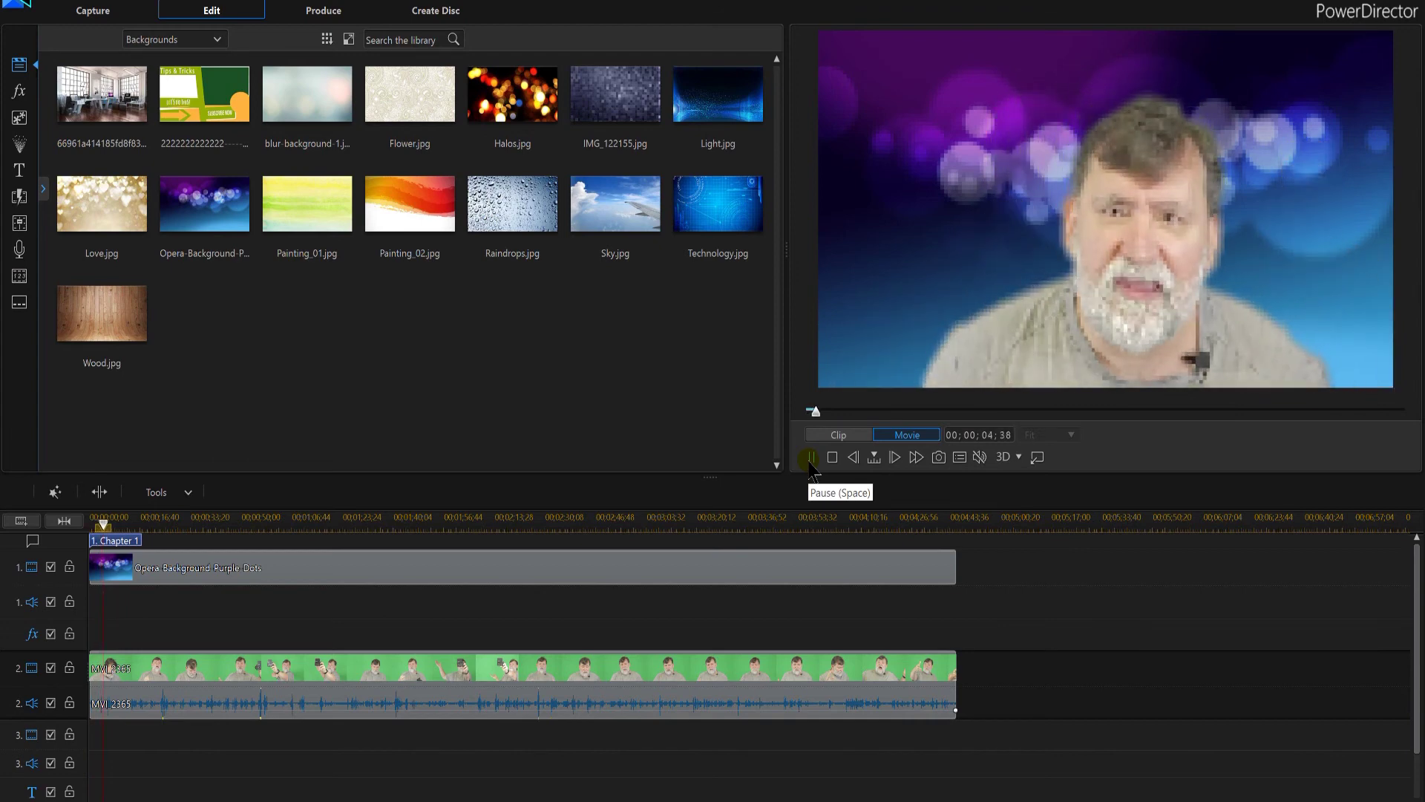
left_click(811, 457)
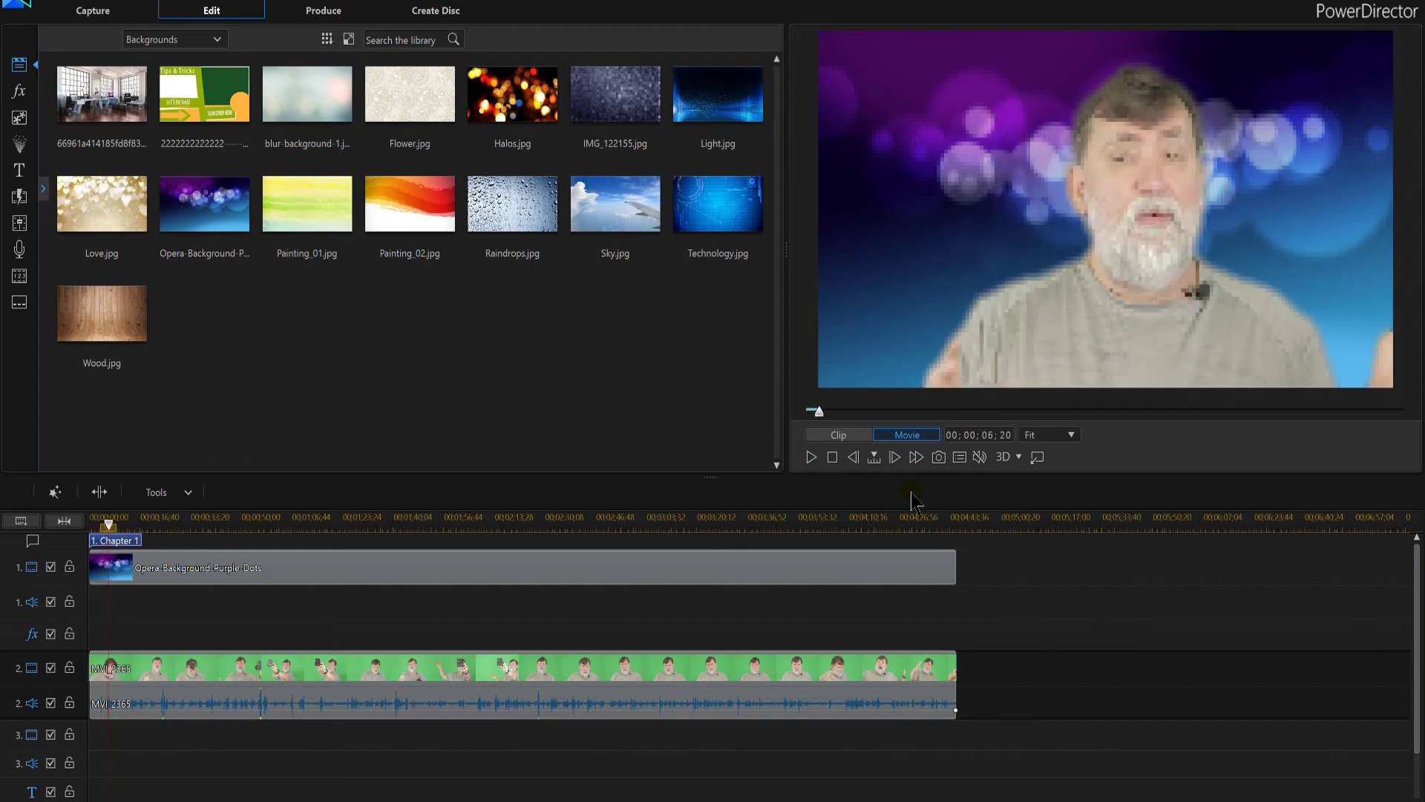
Restore Full HD Preview Resolution and resume playing the movie.
left_click(957, 460)
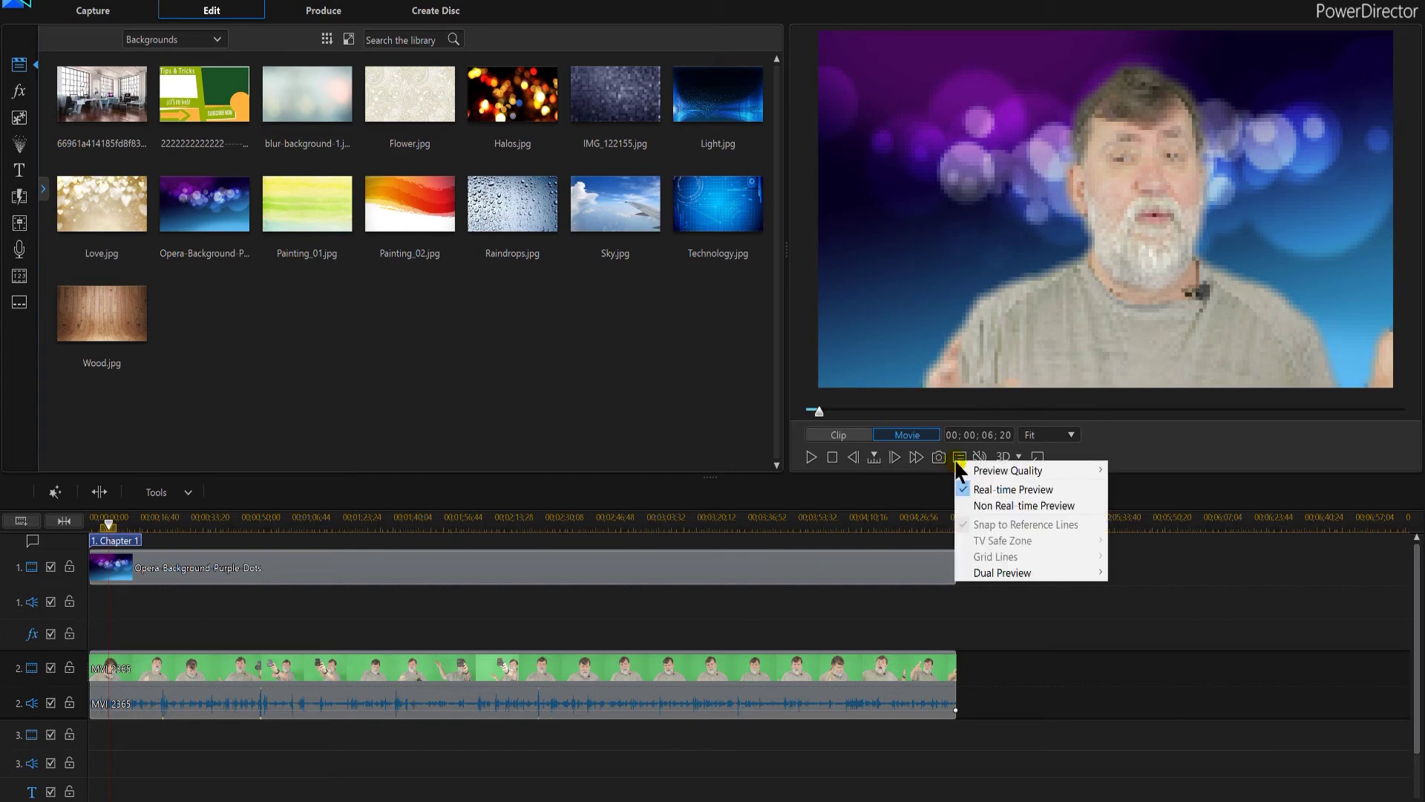
mouse_move(1084, 470)
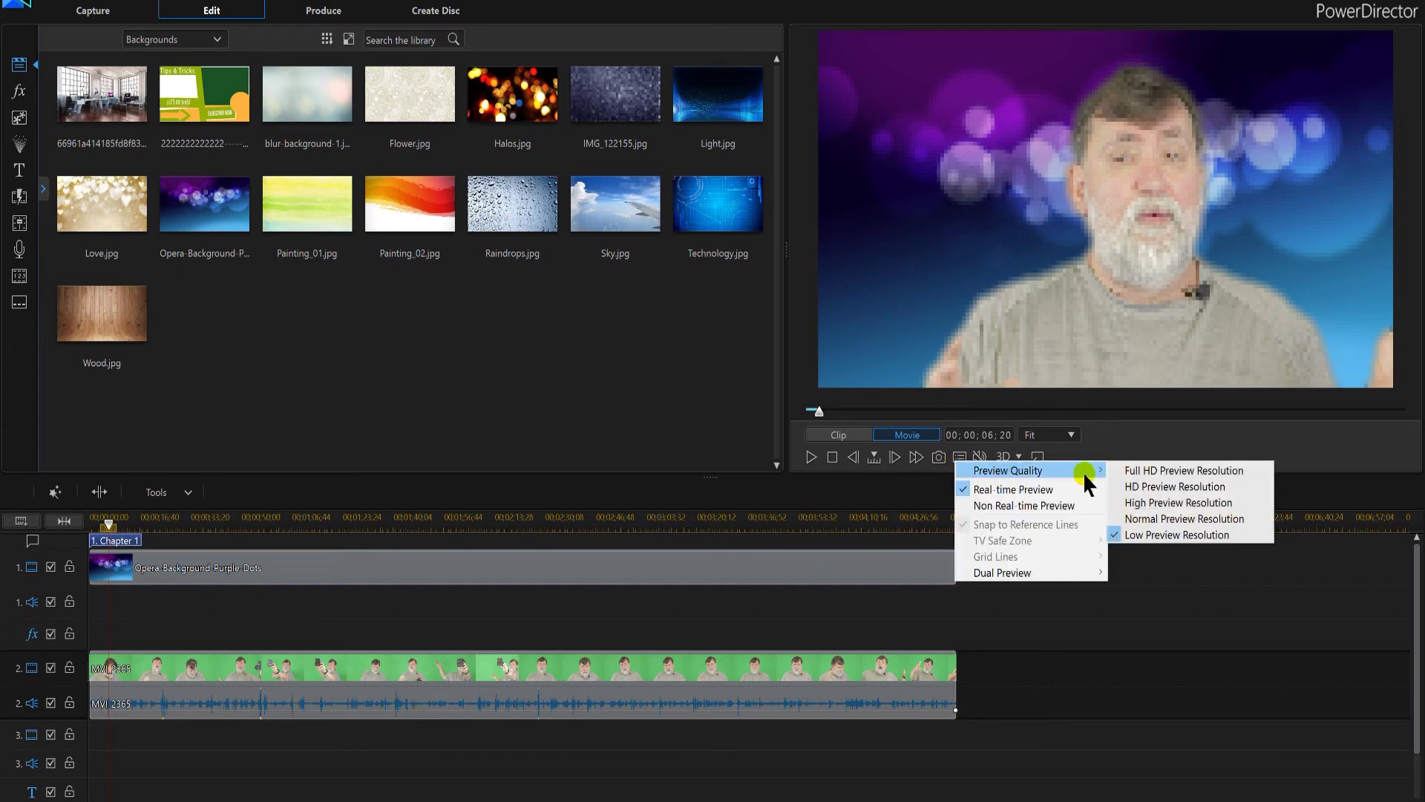
left_click(1182, 470)
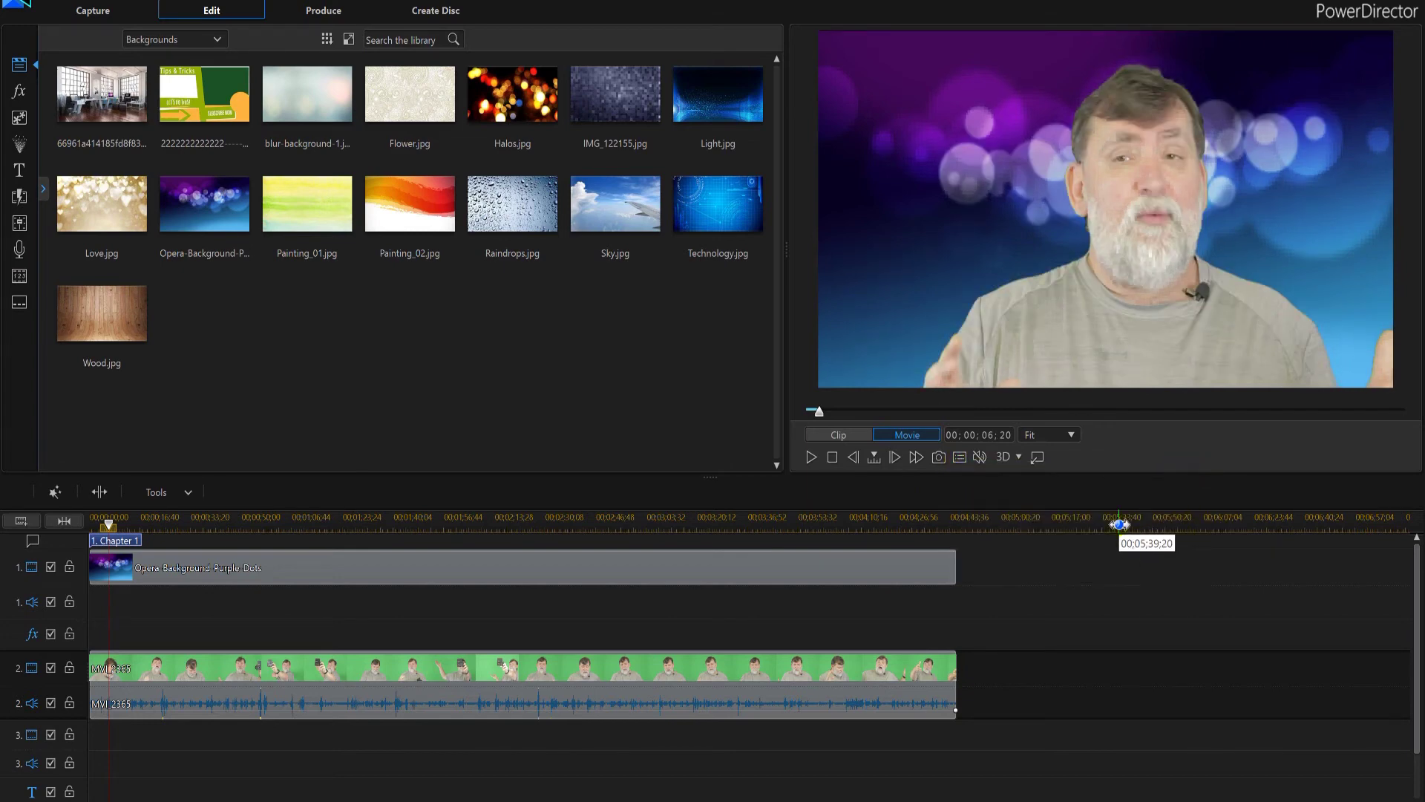
left_click(814, 459)
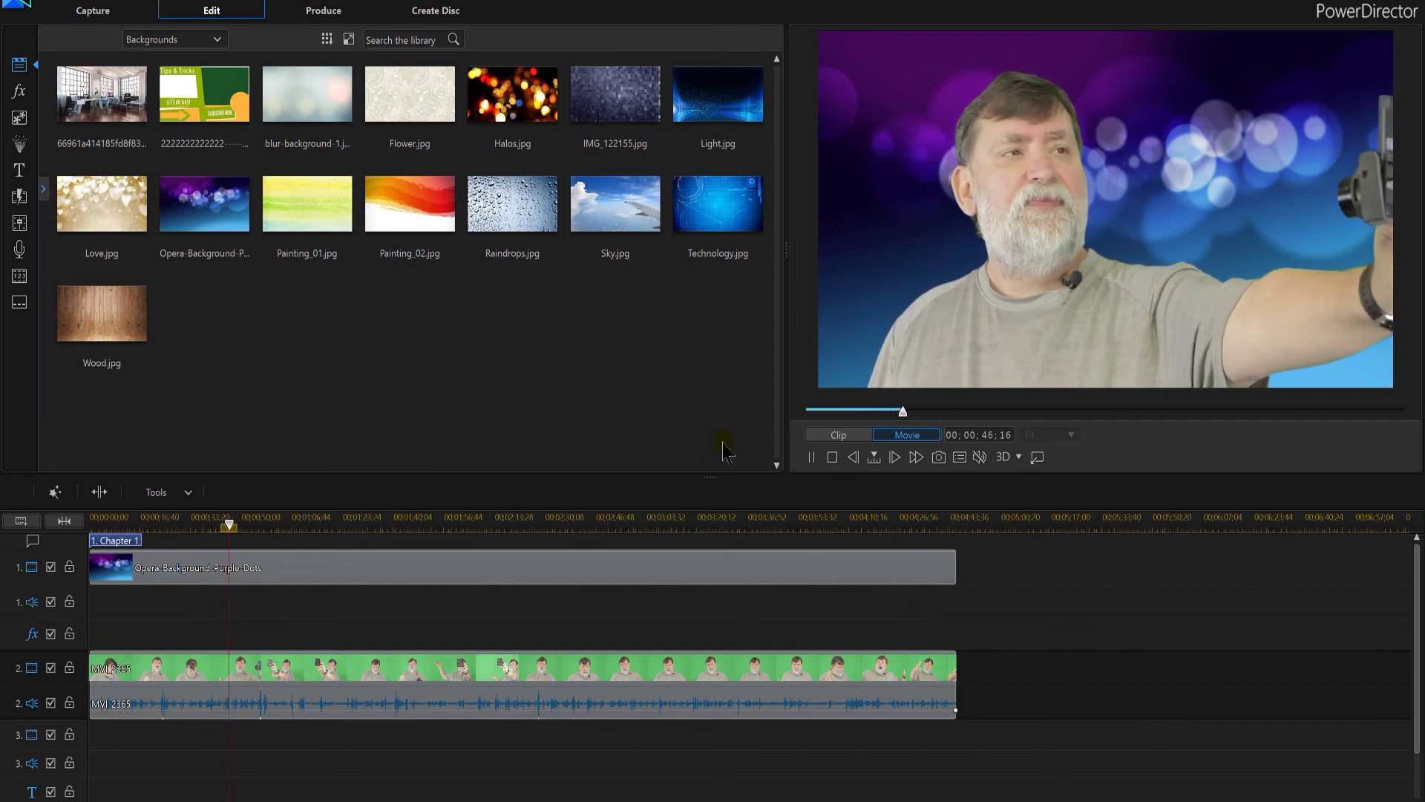
Stop playback and drag the MVI_2365 clip's audio volume line up toward +12.0.
left_click(834, 458)
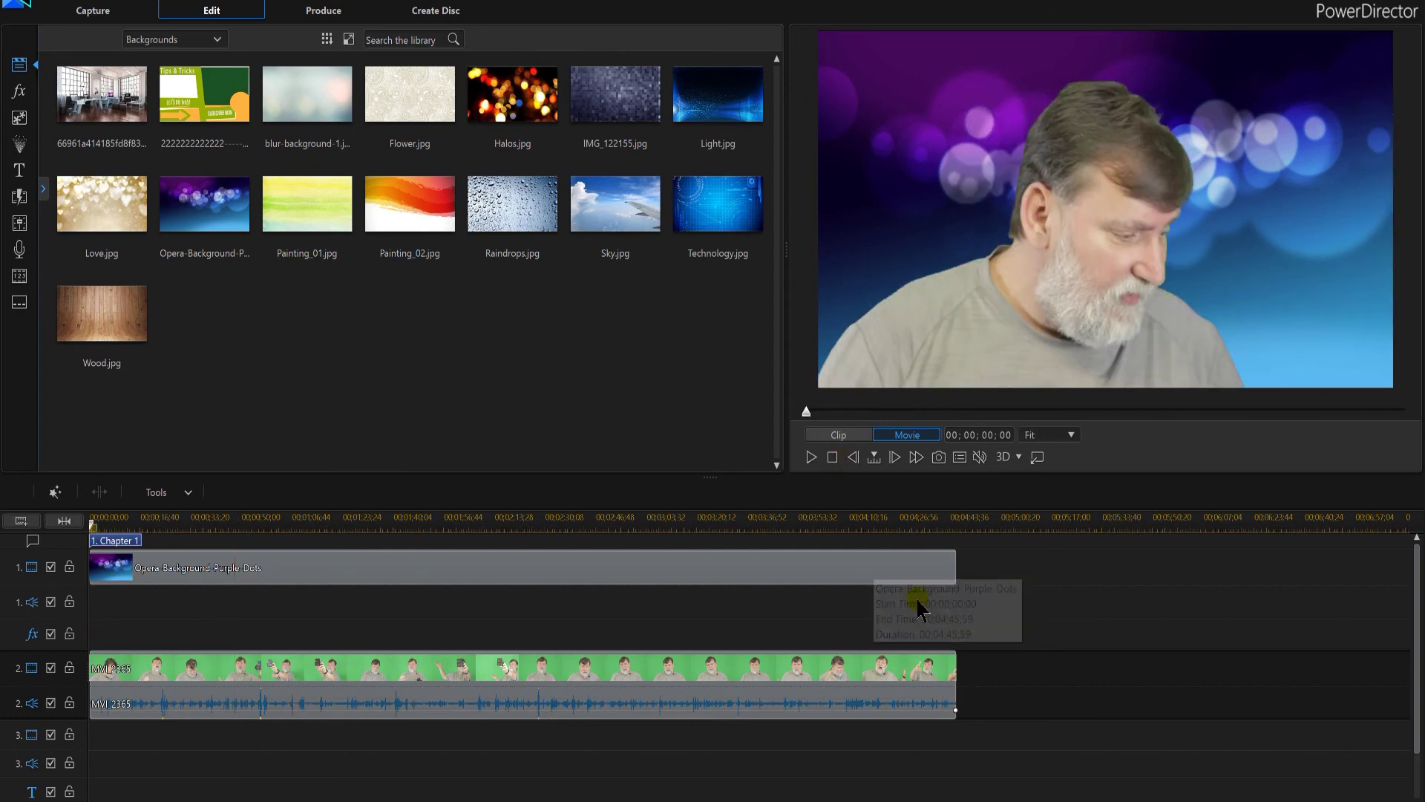
left_click(370, 695)
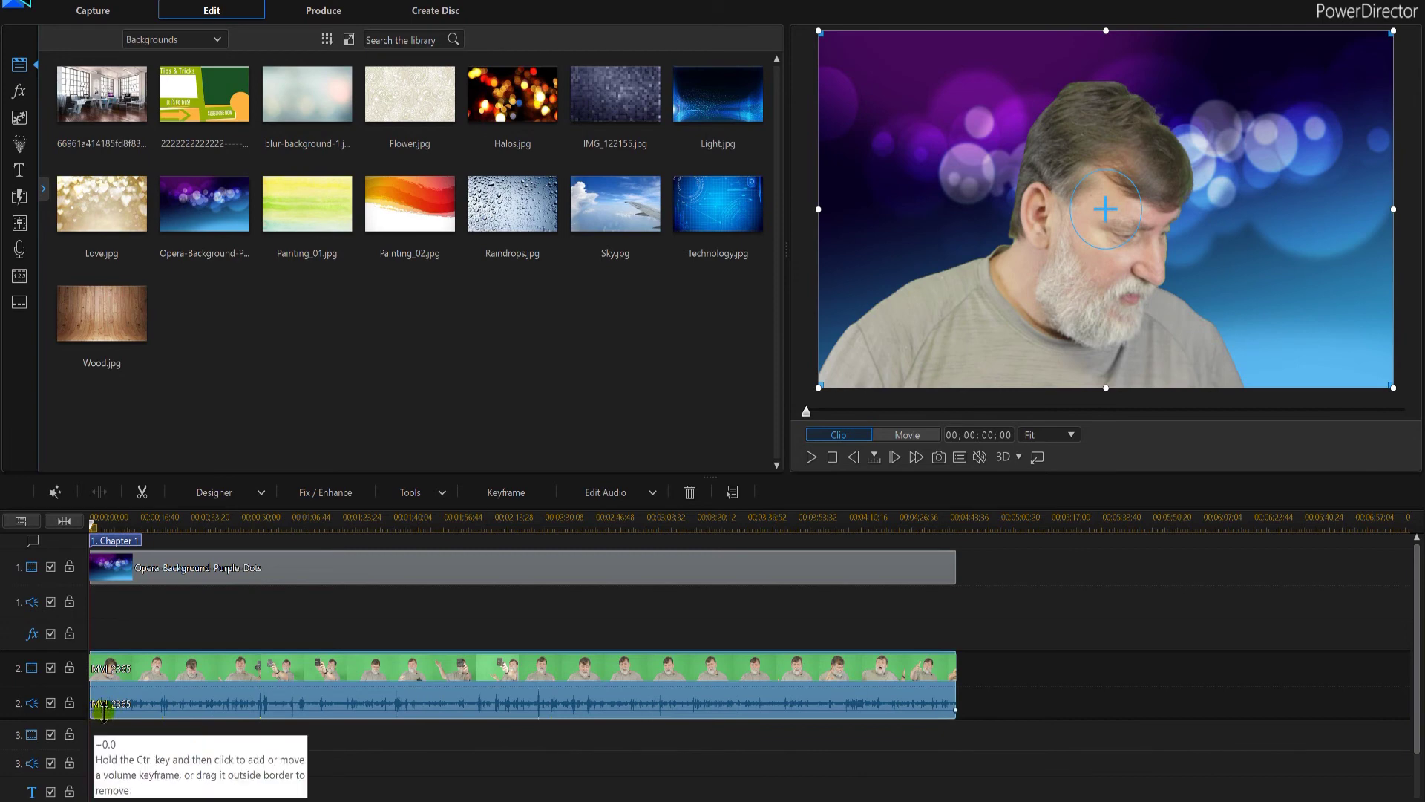
mouse_move(103, 710)
left_mouse_down()
mouse_move(107, 672)
mouse_move(113, 710)
left_mouse_up()
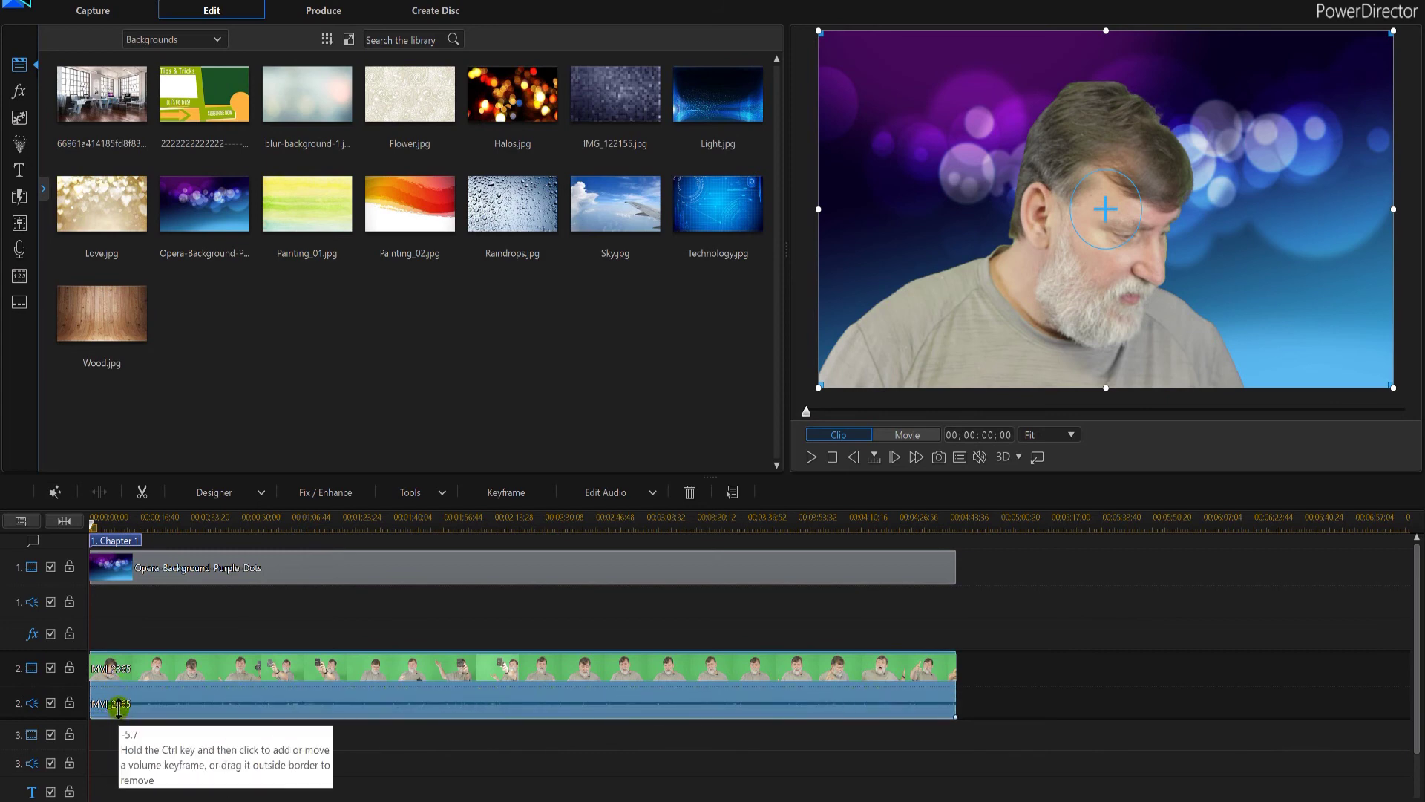
mouse_move(119, 710)
left_mouse_down()
mouse_move(126, 692)
mouse_move(128, 713)
left_mouse_up()
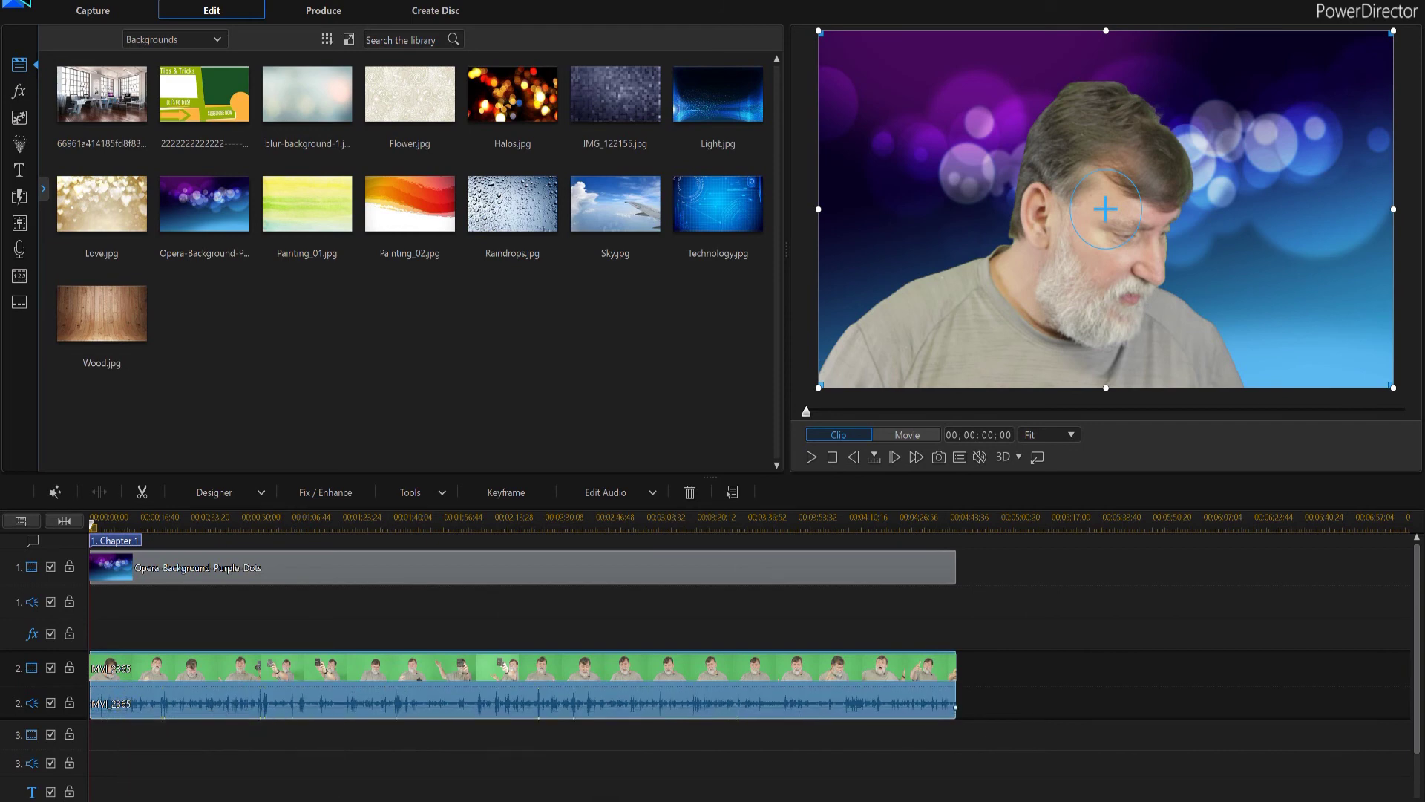